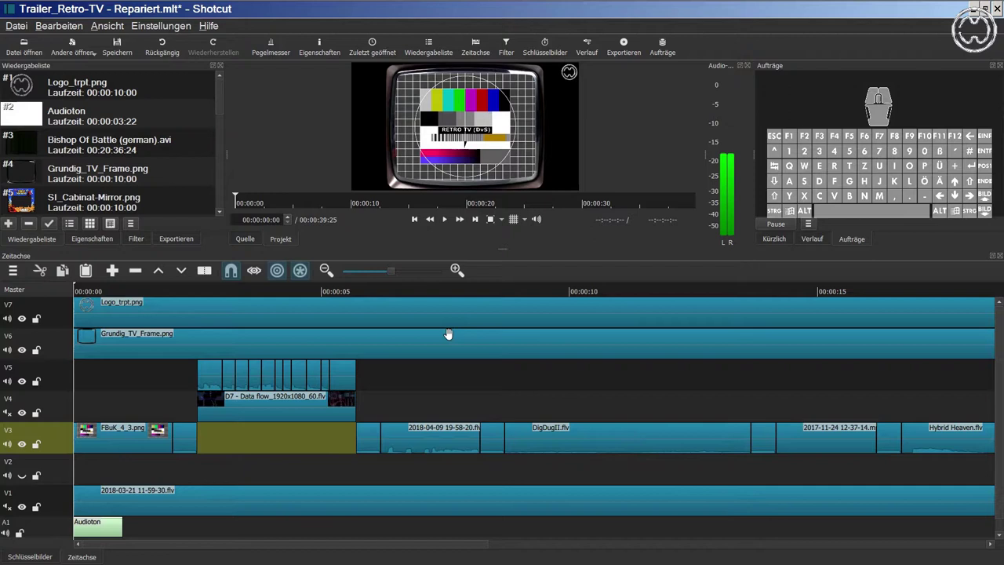
Make V5 the current track and place the playhead at the start of its second clip group, at 00:00:32:04.
{"action": "left_click", "coordinate": [302, 271]}
{"action": "left_click_drag", "start_coordinate": [219, 546], "coordinate": [760, 549]}
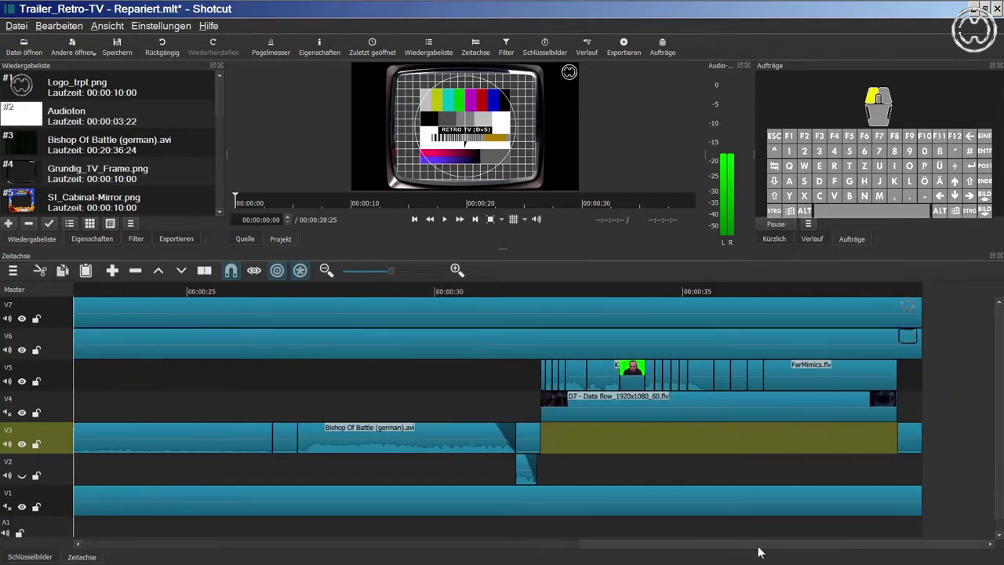
{"action": "left_click", "coordinate": [533, 291]}
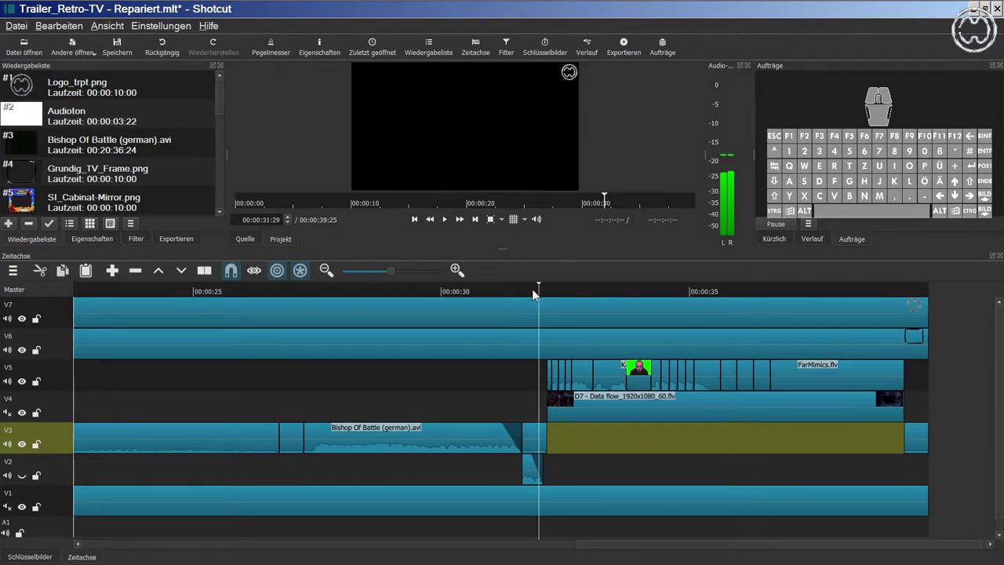
{"action": "left_click", "coordinate": [475, 219]}
{"action": "left_click", "coordinate": [50, 381]}
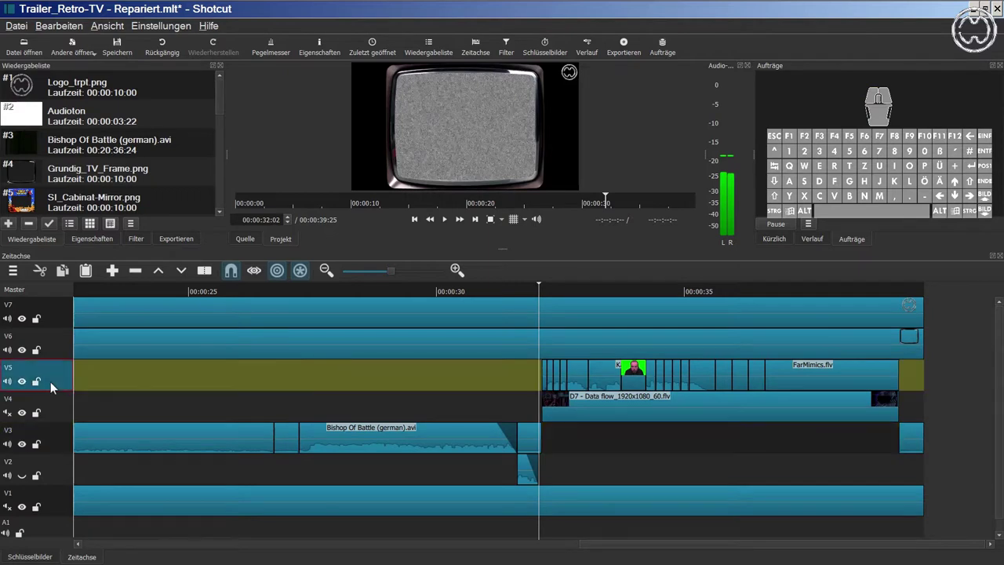
{"action": "left_click", "coordinate": [476, 219]}
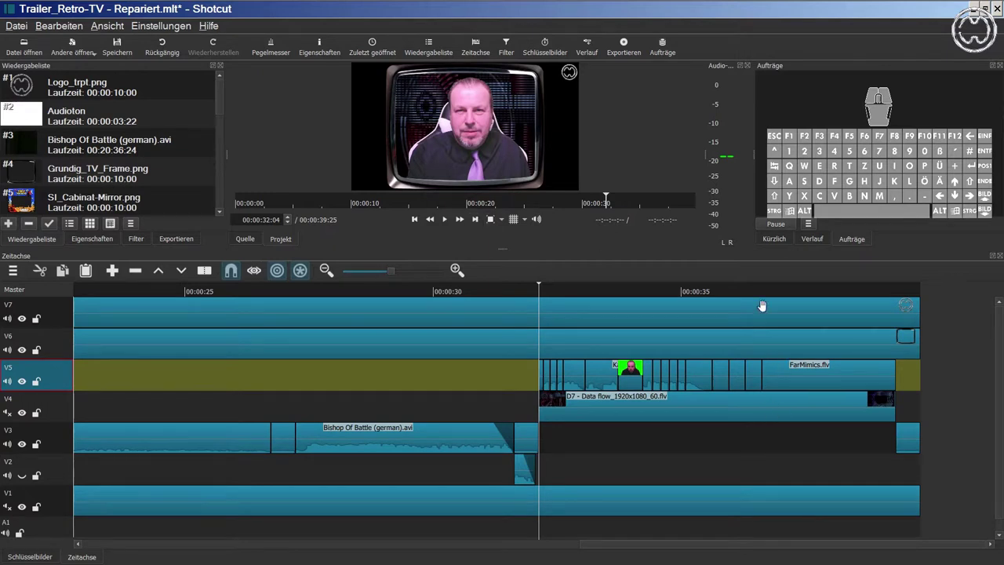
Move the playhead to the start of the FarMimics.flv clip on V5, at 00:00:36:19.
{"action": "scroll", "coordinate": [760, 296], "scroll_direction": "right", "scroll_amount": 3}
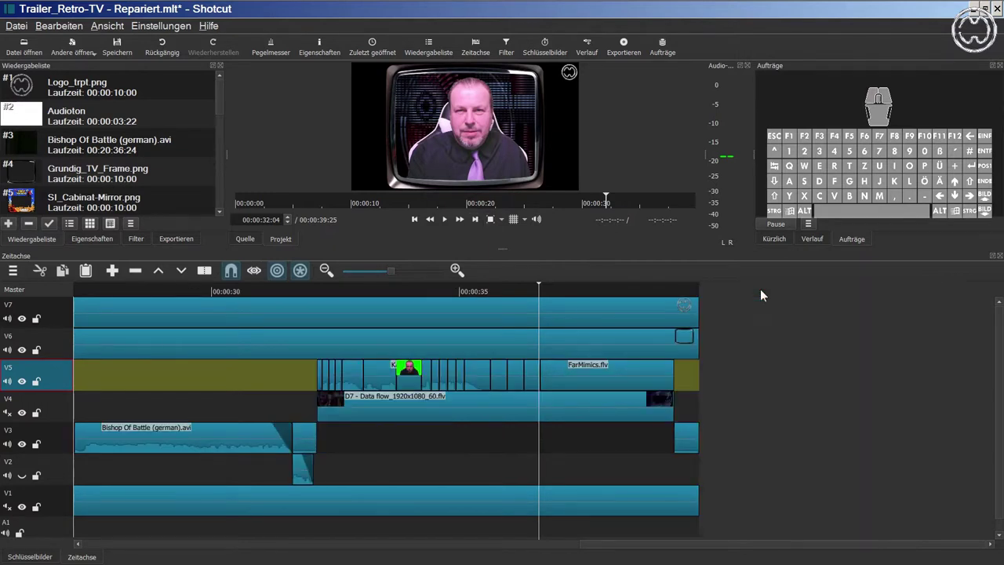
{"action": "left_click", "coordinate": [474, 219]}
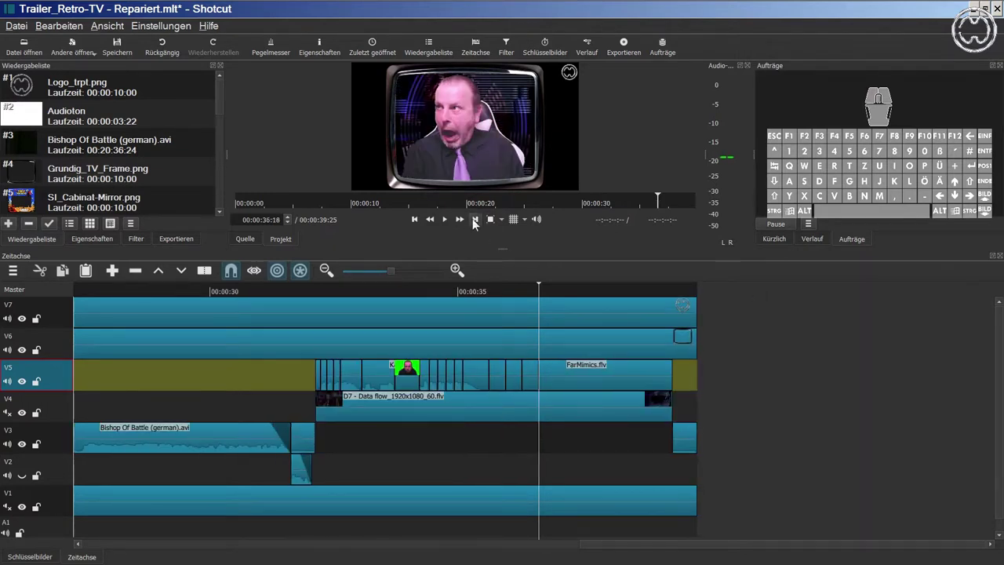
{"action": "left_click", "coordinate": [473, 219]}
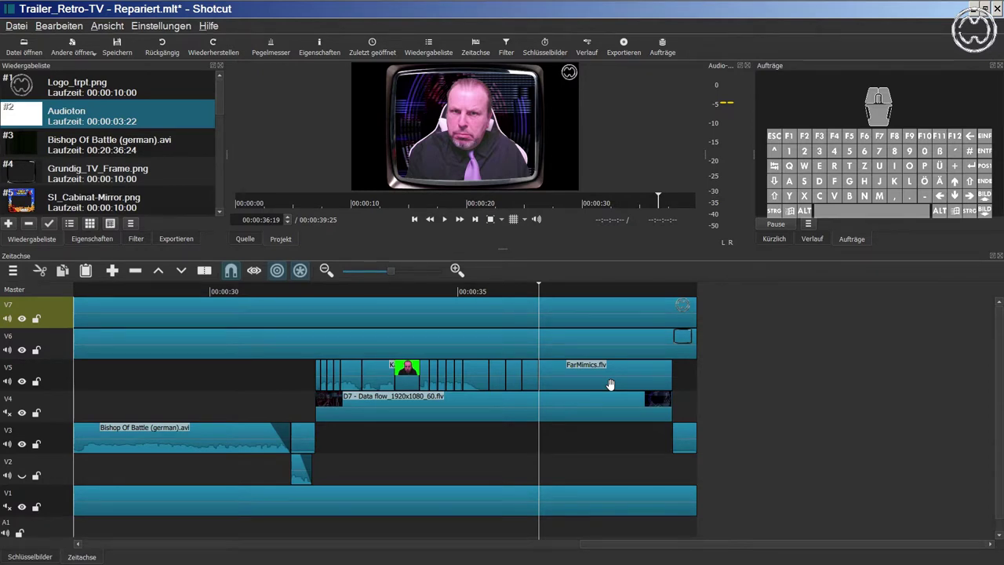
Add a new video track above V7 and generate a red (#ff0000) colour clip.
{"action": "key", "text": "ctrl"}
{"action": "key", "text": "ctrl+i"}
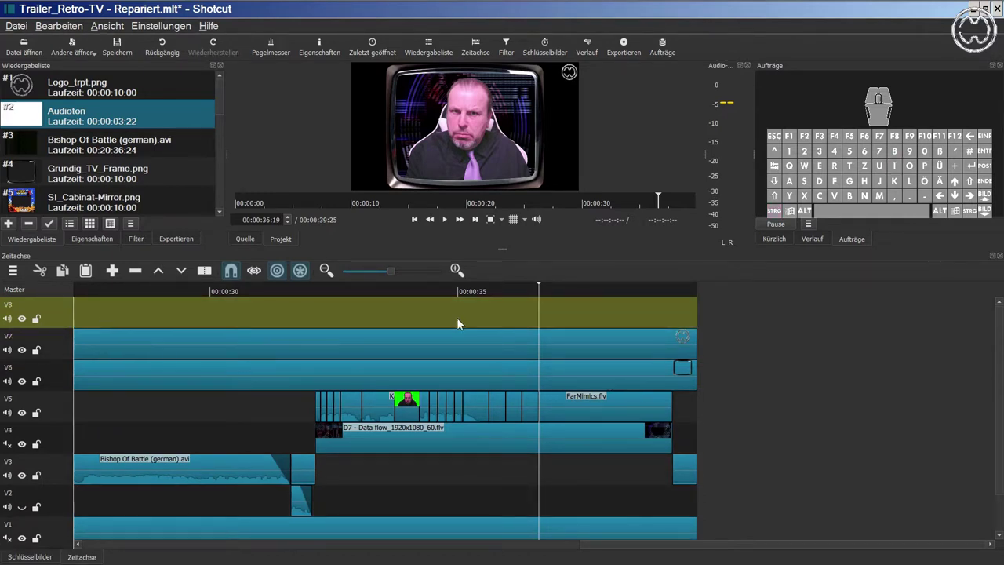
{"action": "left_click", "coordinate": [23, 26]}
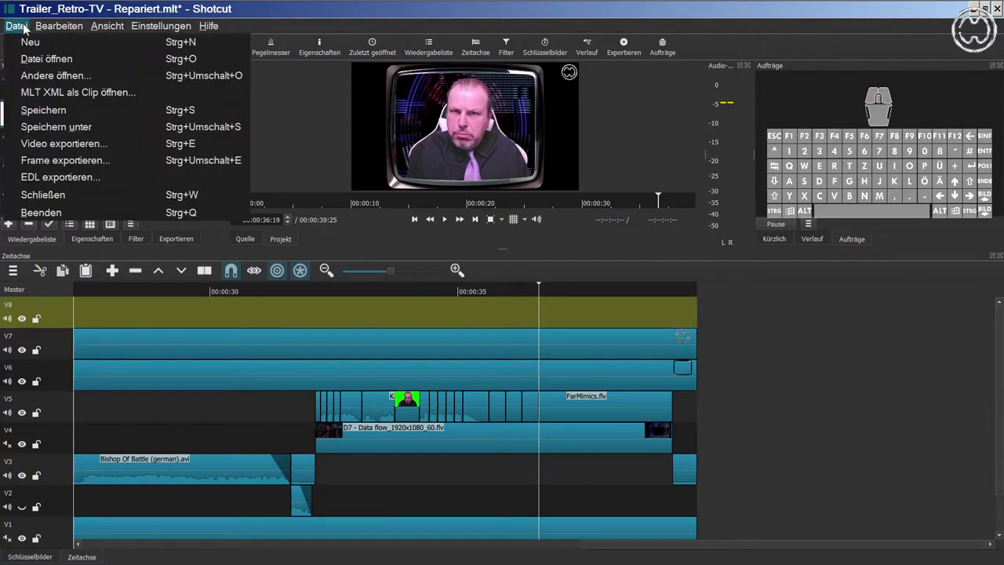
{"action": "left_click", "coordinate": [27, 75]}
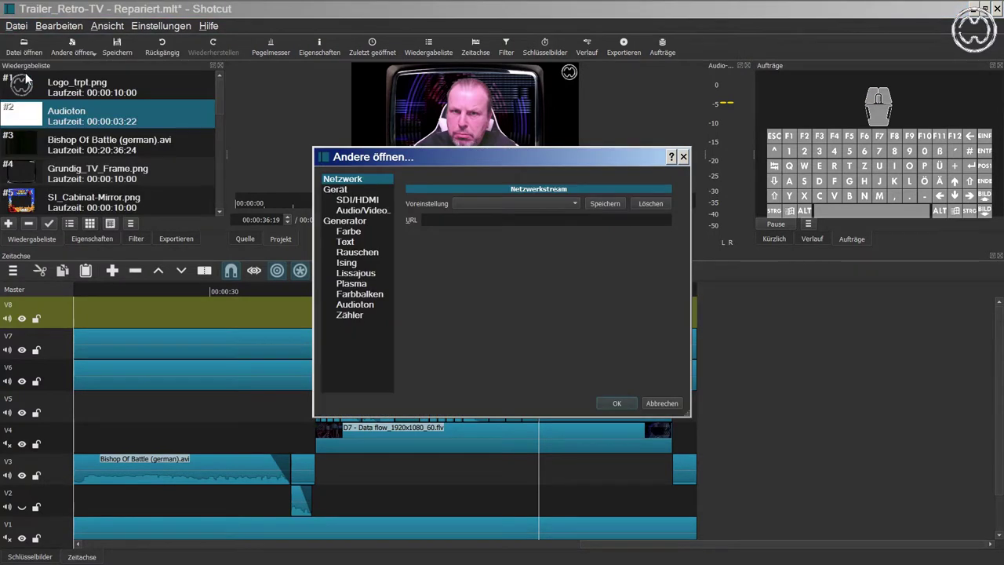
{"action": "left_click", "coordinate": [349, 233]}
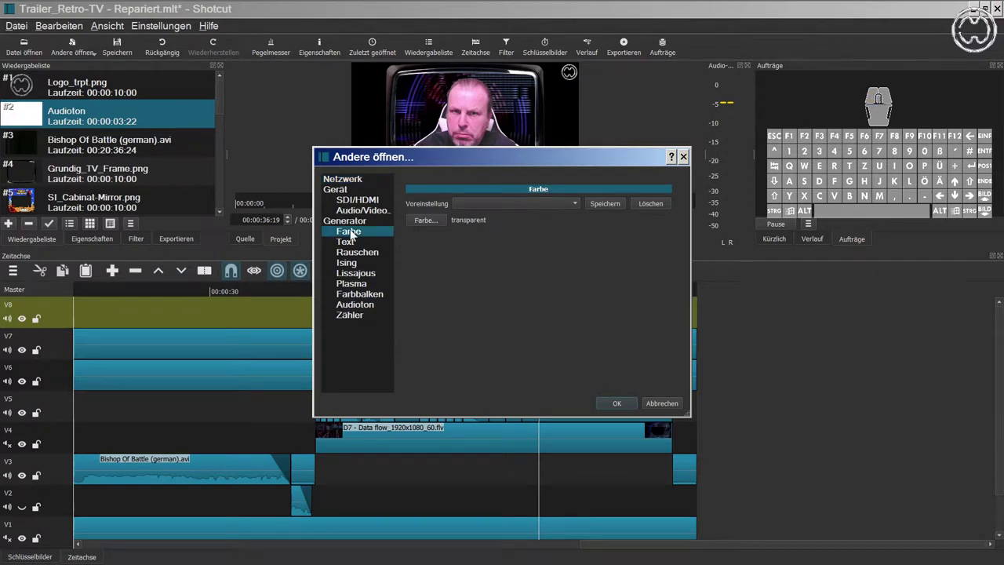
{"action": "left_click", "coordinate": [428, 219]}
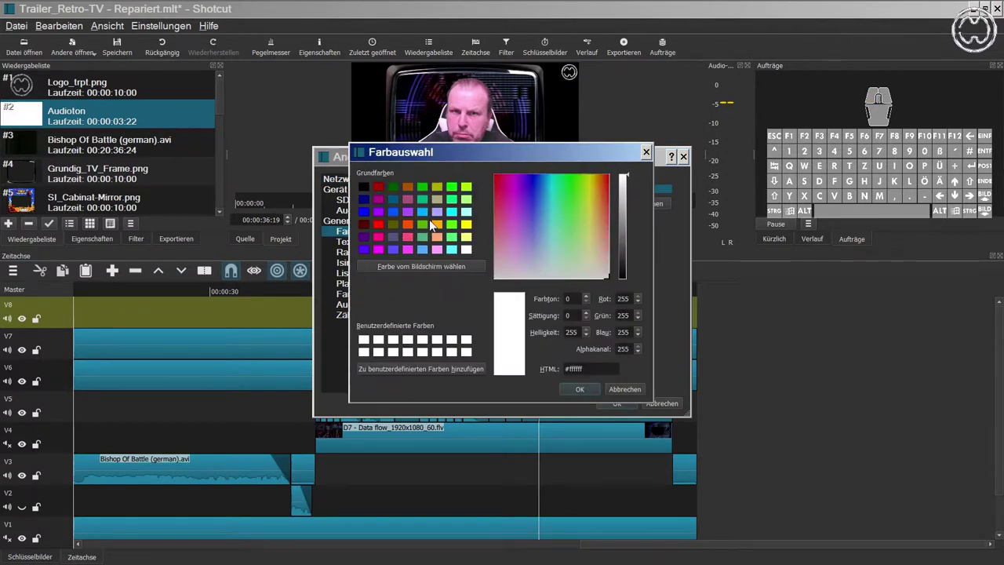
{"action": "left_click", "coordinate": [374, 221]}
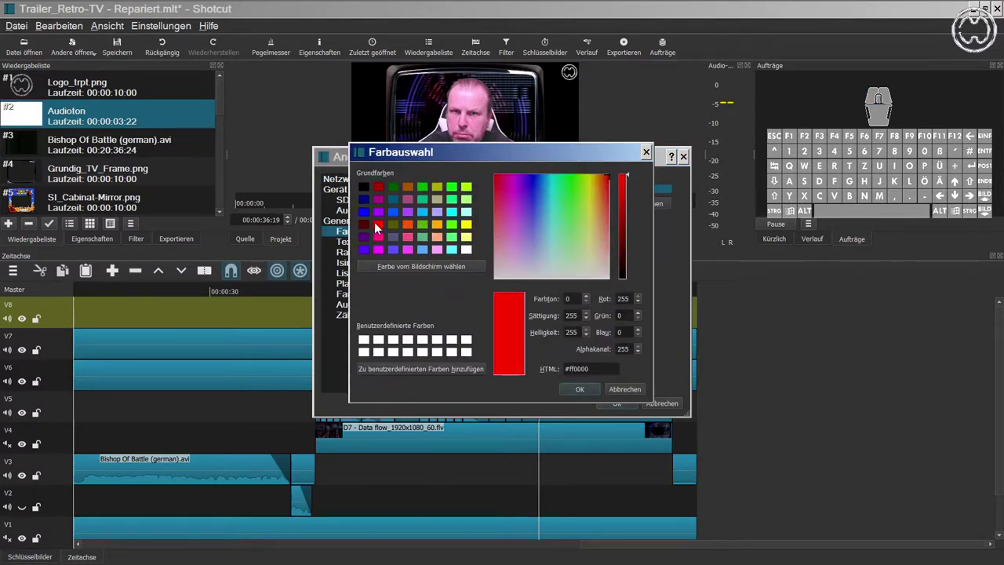
{"action": "left_click", "coordinate": [570, 389]}
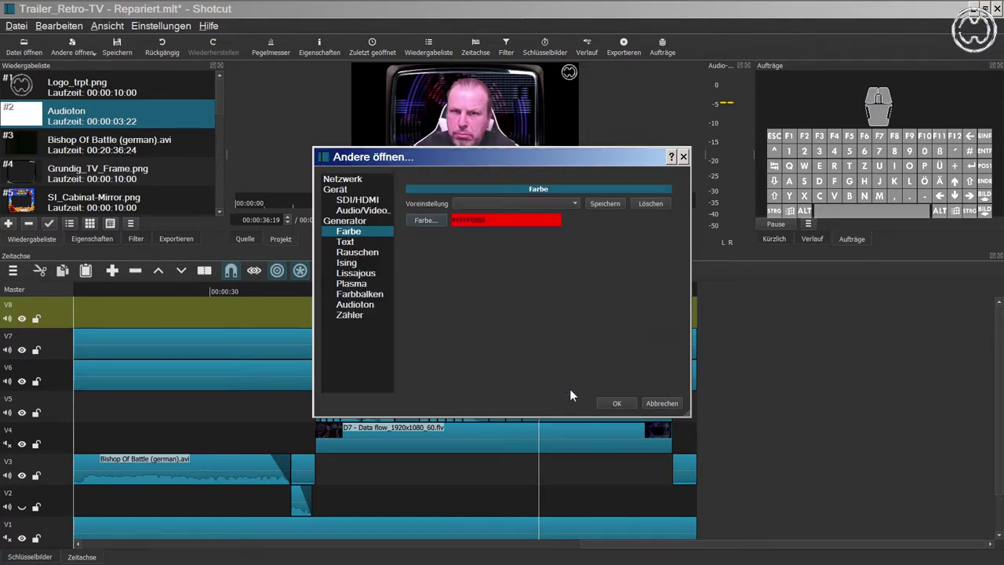
{"action": "left_click", "coordinate": [612, 403]}
Place the red clip on V8 above the start of the V5 clip group and trim its end to FarMimics.flv's start at 00:00:36:19.
{"action": "left_click", "coordinate": [457, 126]}
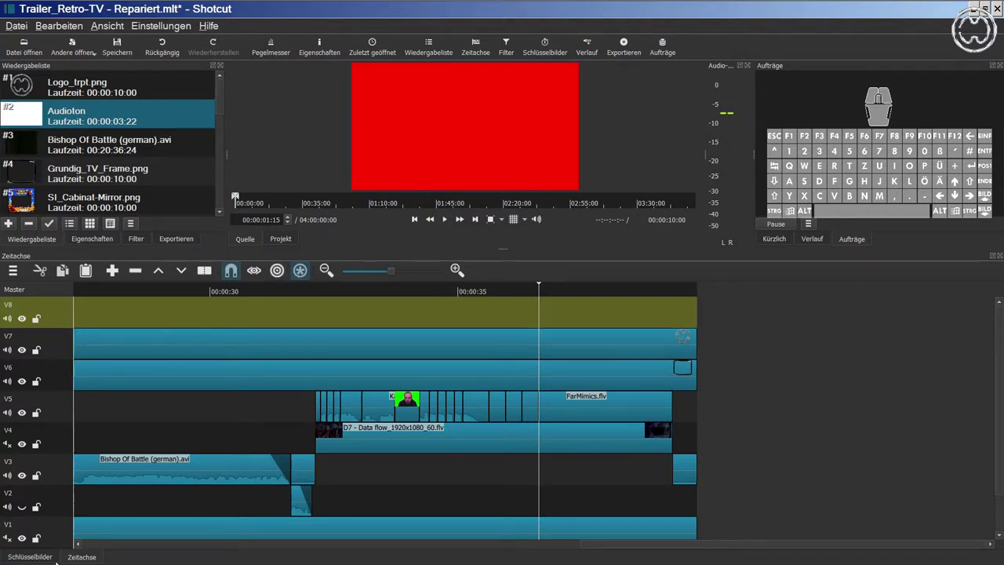
{"action": "left_click_drag", "start_coordinate": [460, 139], "coordinate": [320, 315]}
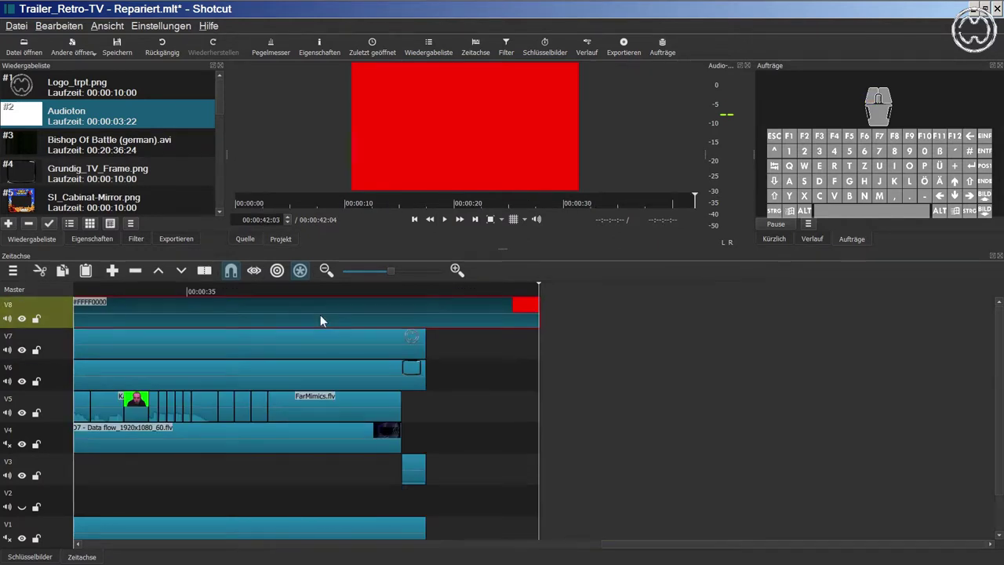
{"action": "mouse_move", "coordinate": [748, 546]}
{"action": "left_mouse_down"}
{"action": "mouse_move", "coordinate": [690, 553]}
{"action": "mouse_move", "coordinate": [748, 551]}
{"action": "left_mouse_up"}
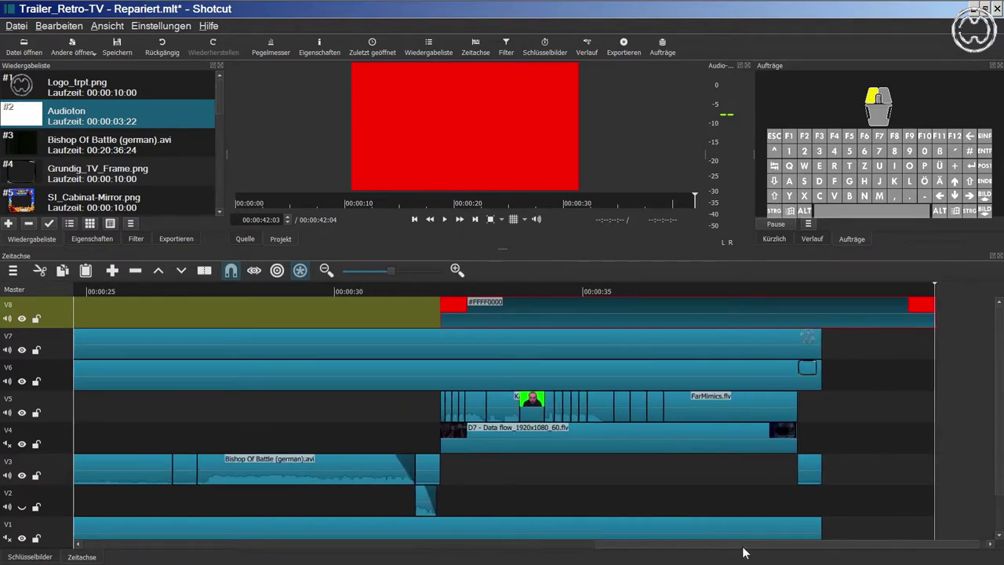
{"action": "left_click", "coordinate": [677, 290]}
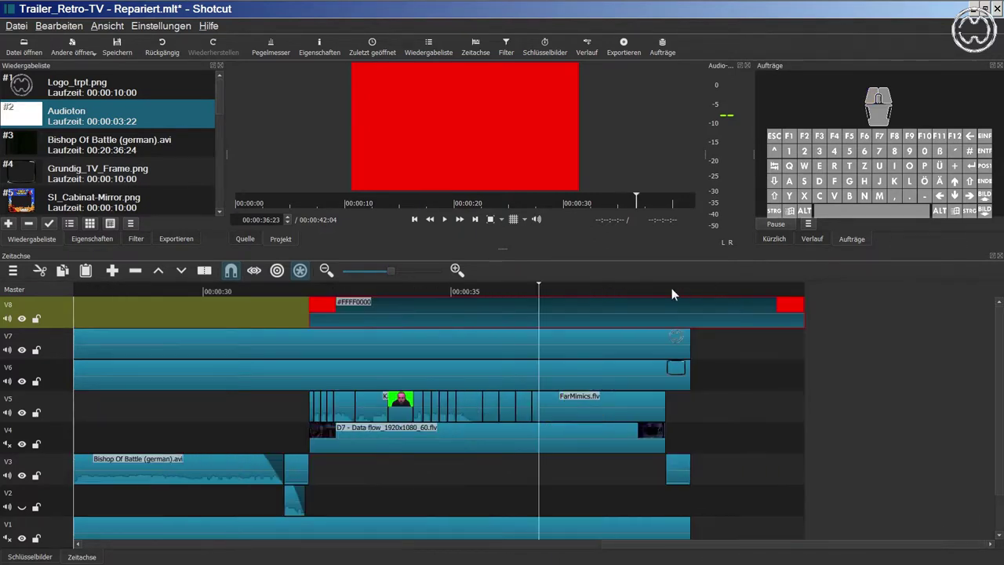
{"action": "left_click", "coordinate": [415, 219]}
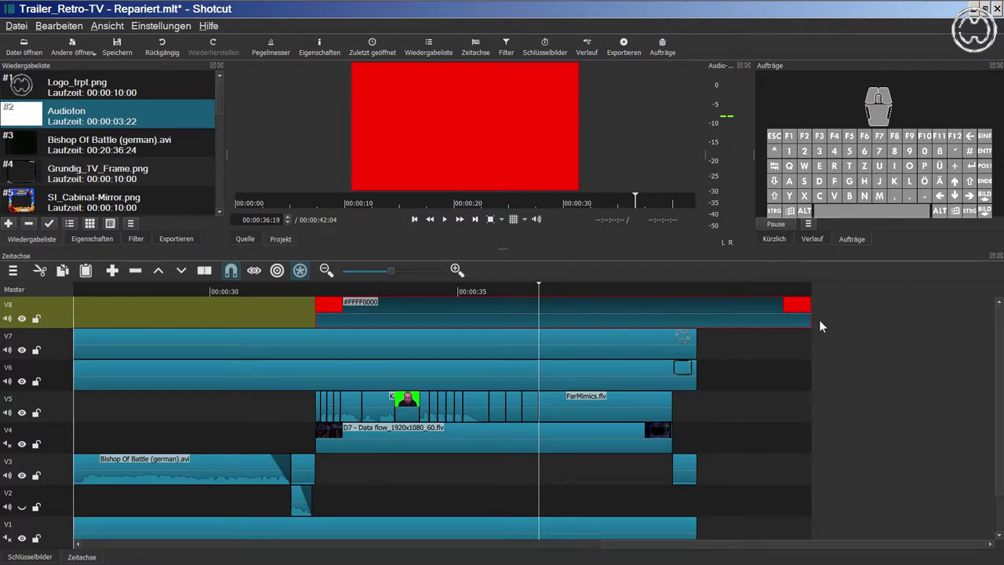
{"action": "left_click_drag", "start_coordinate": [809, 315], "coordinate": [756, 319]}
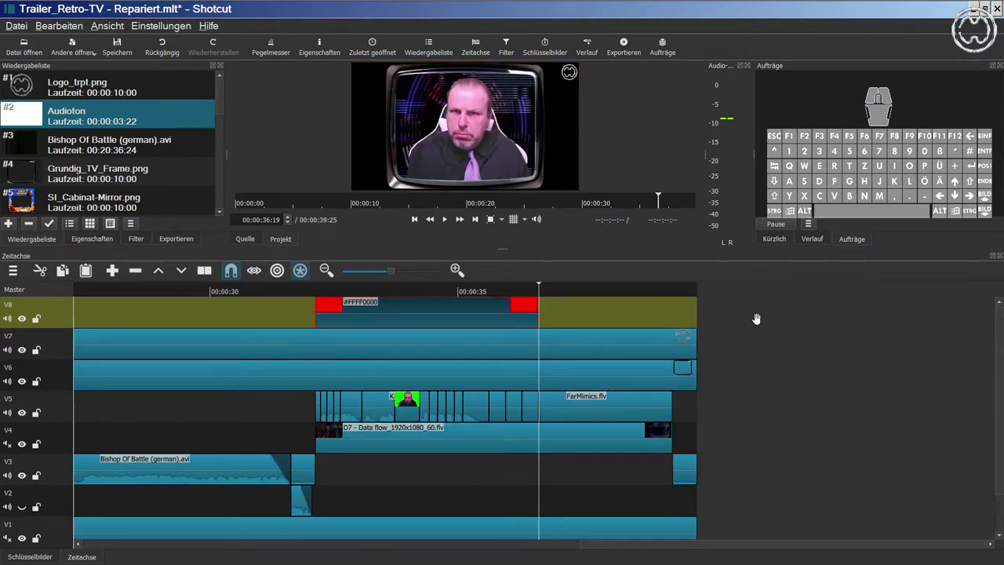
Try removing the red clip from V8 with ripple across all unlocked tracks, and undo the removal.
{"action": "left_click", "coordinate": [299, 271]}
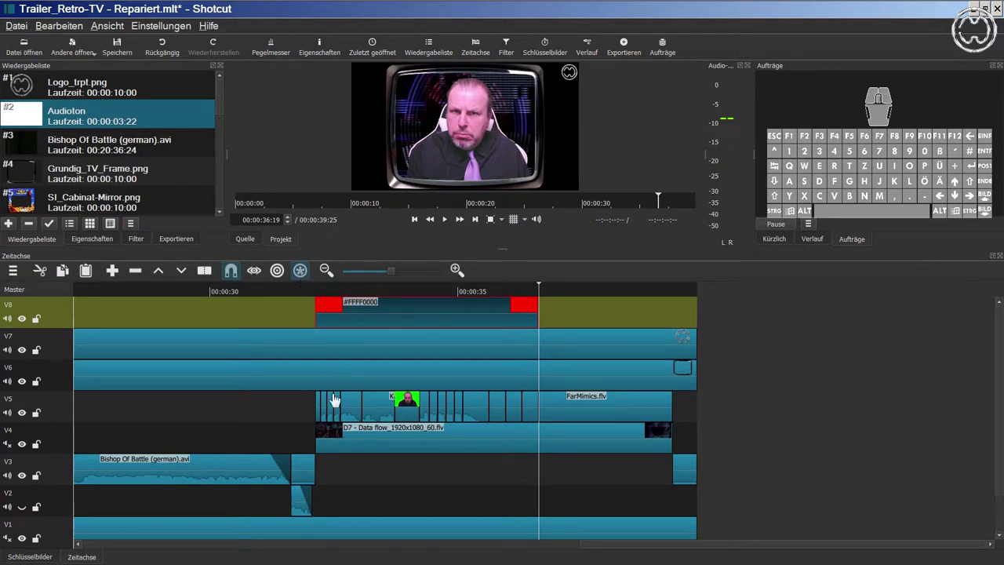
{"action": "right_click", "coordinate": [353, 312]}
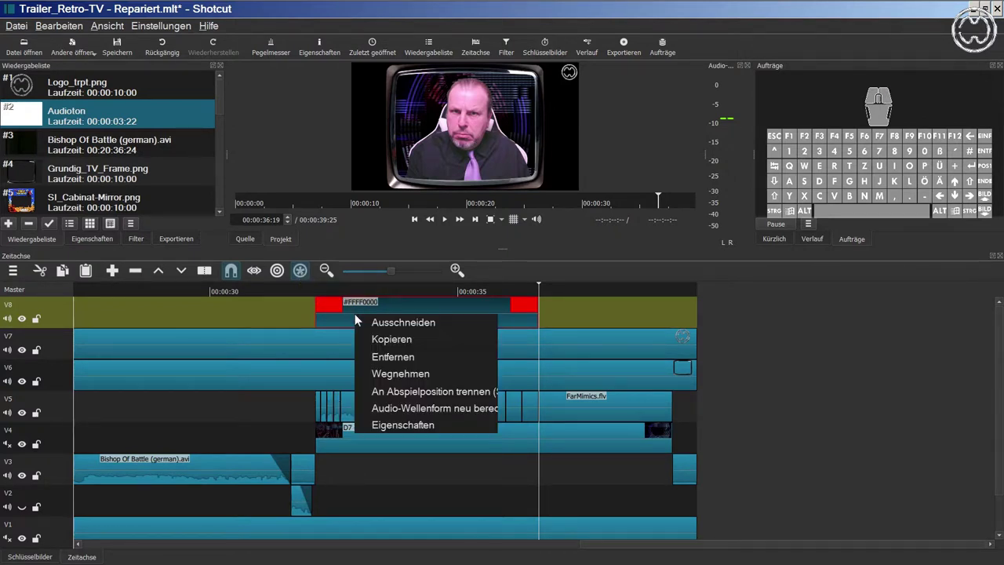
{"action": "left_click", "coordinate": [380, 356]}
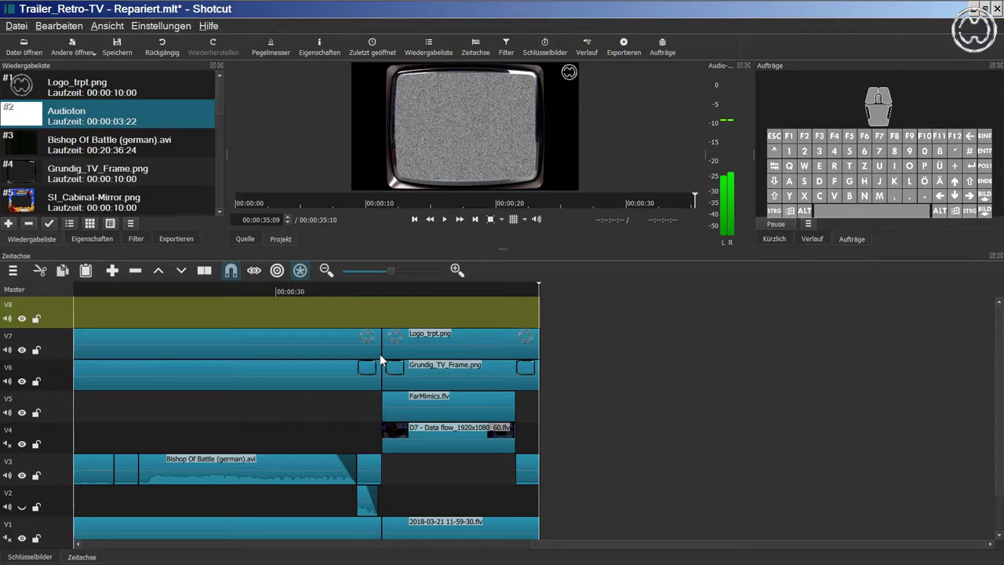
{"action": "left_click", "coordinate": [160, 50]}
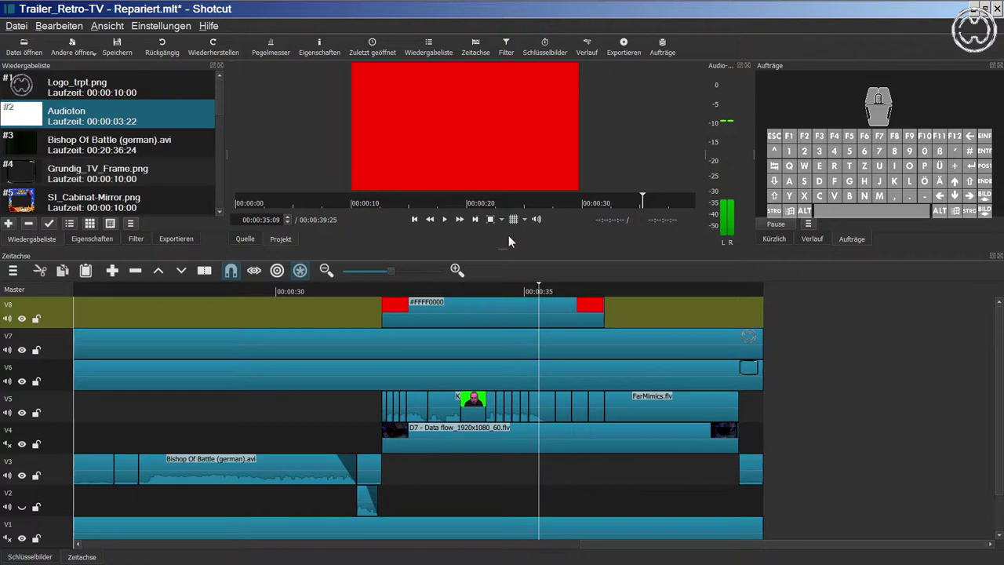
Return the playhead to the end of the red clip on V8, at 00:00:36:19.
{"action": "left_click", "coordinate": [475, 219]}
{"action": "left_click", "coordinate": [475, 219]}
{"action": "left_click", "coordinate": [476, 219]}
{"action": "left_click", "coordinate": [475, 219]}
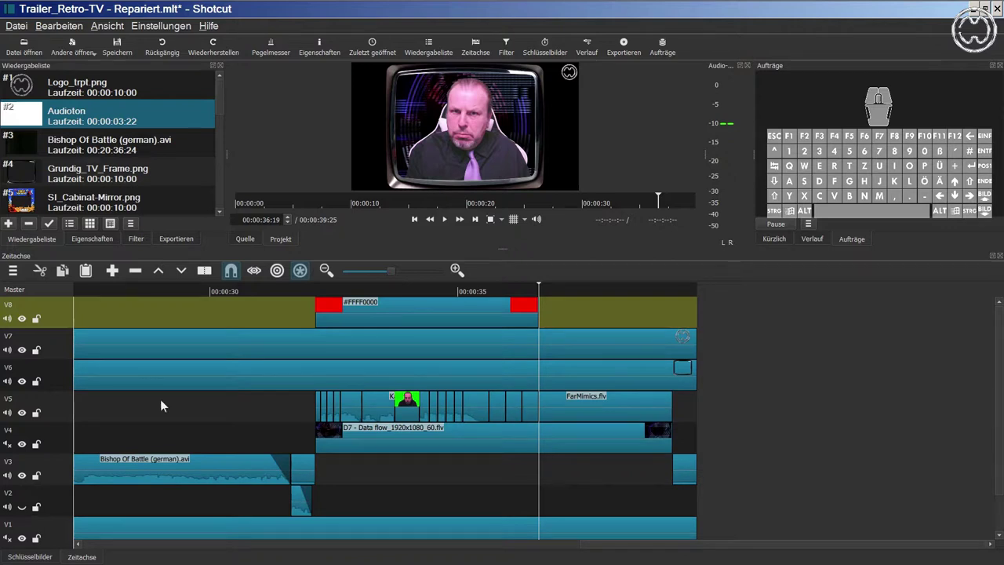
Lock every track except V8 and V5: V7, V6, V4, V3, V2 and V1.
{"action": "left_click", "coordinate": [36, 350]}
{"action": "left_click", "coordinate": [36, 381]}
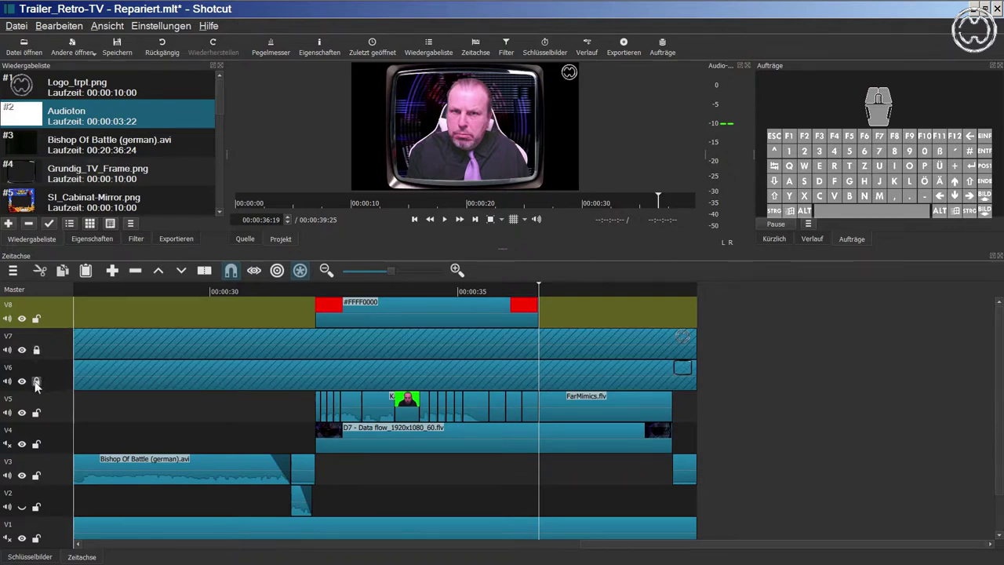
{"action": "left_click", "coordinate": [36, 443]}
{"action": "left_click", "coordinate": [38, 476]}
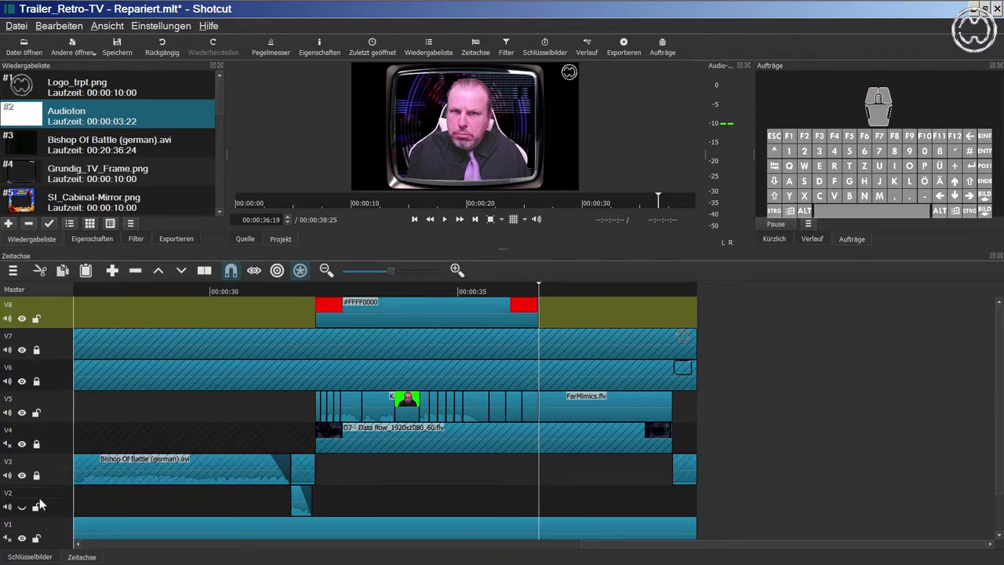
{"action": "left_click", "coordinate": [36, 506]}
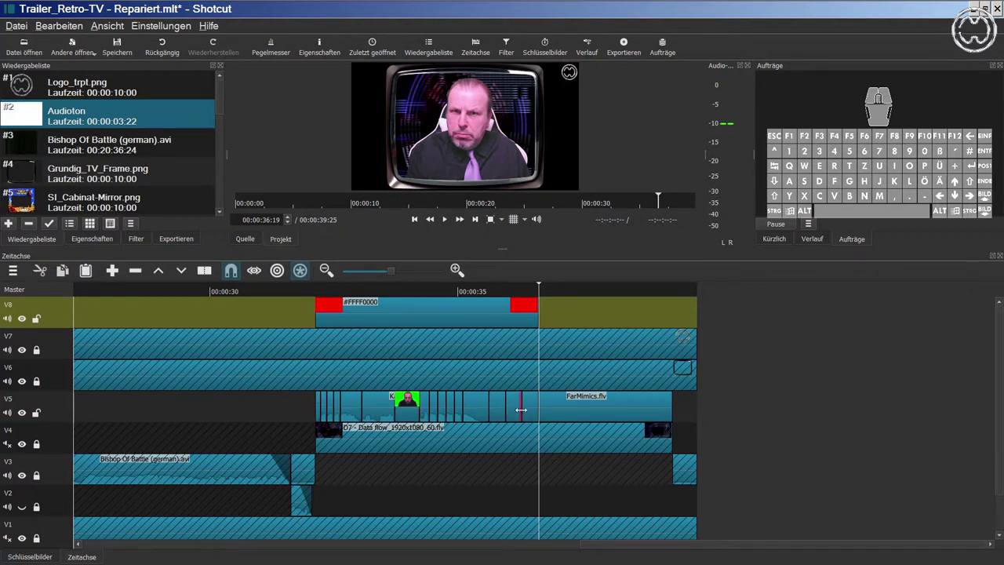
Remove the red clip from V8 with ripple and move FarMimics.flv on V5 to start at the playhead.
{"action": "left_click", "coordinate": [454, 313]}
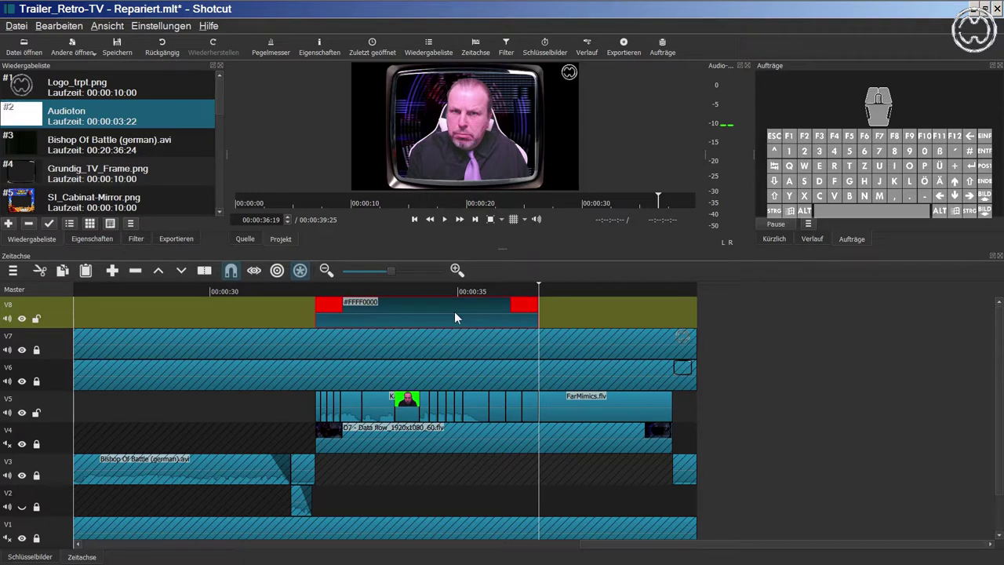
{"action": "right_click", "coordinate": [455, 315]}
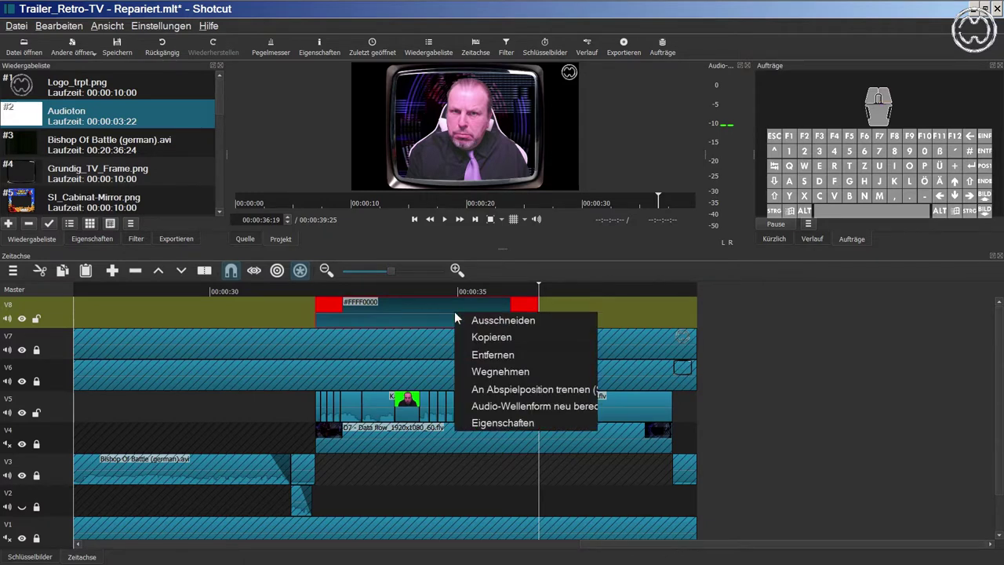
{"action": "left_click", "coordinate": [475, 355]}
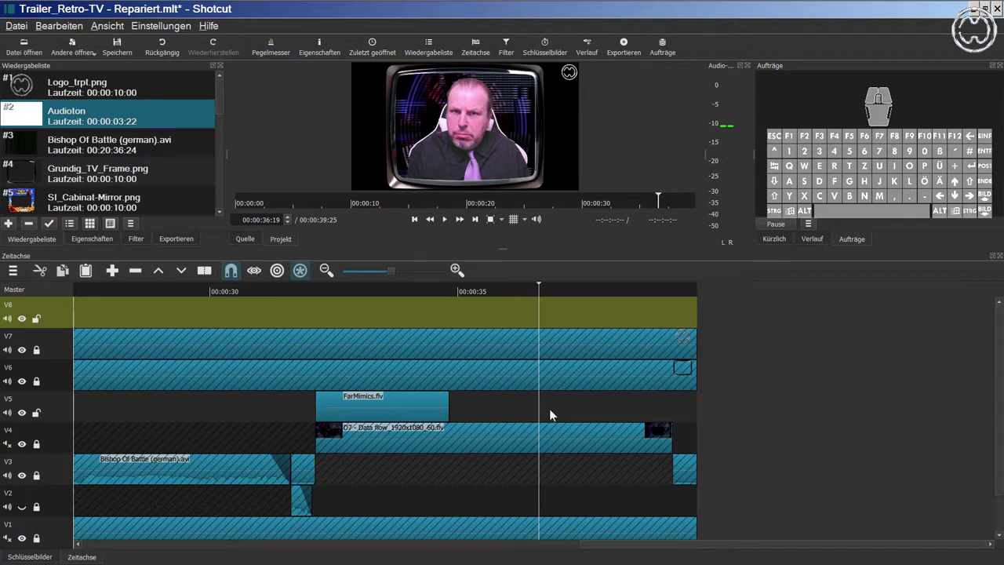
{"action": "left_click", "coordinate": [65, 410]}
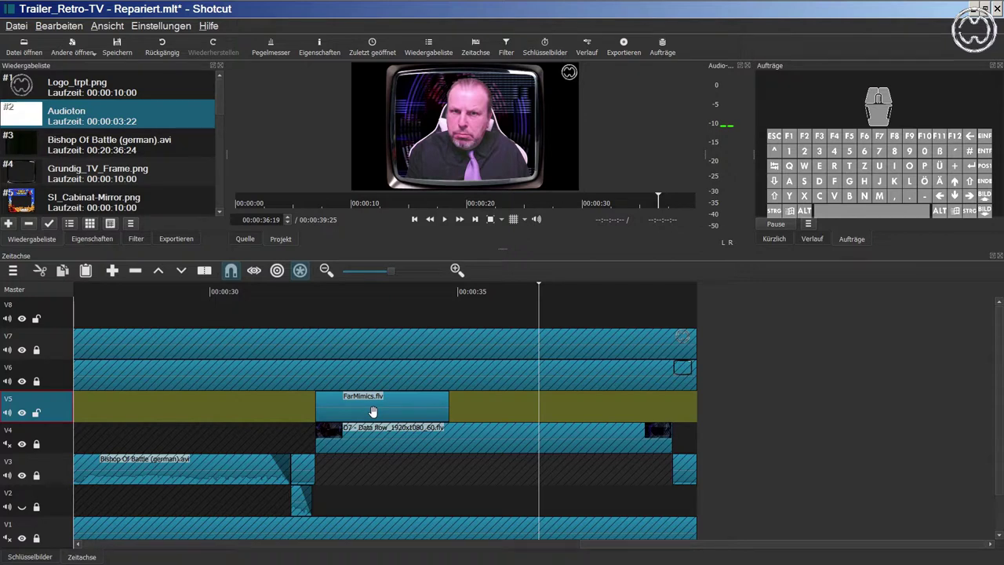
{"action": "left_click_drag", "start_coordinate": [405, 410], "coordinate": [674, 413]}
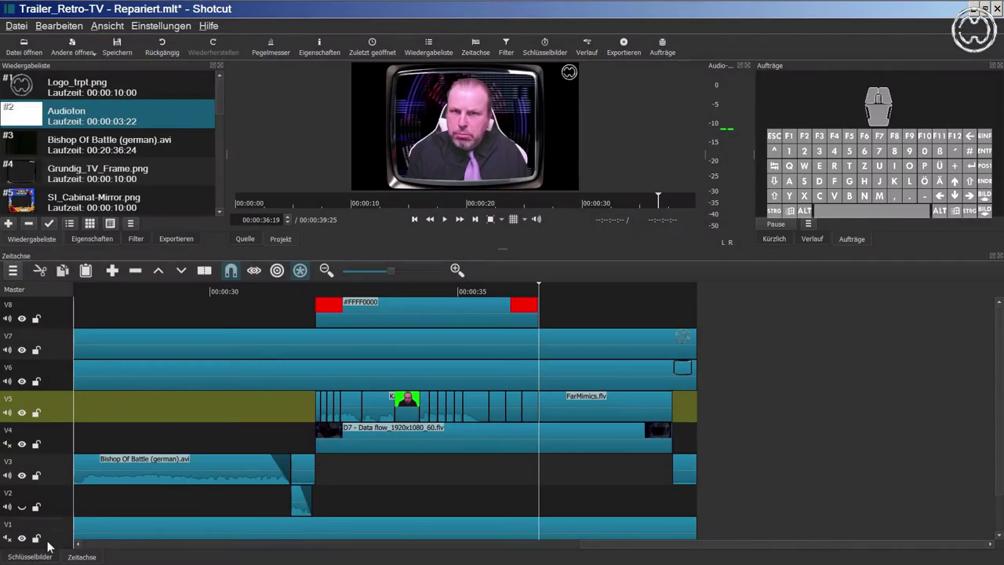
Turn off centring of the playhead in the timeline options.
{"action": "left_click", "coordinate": [12, 271]}
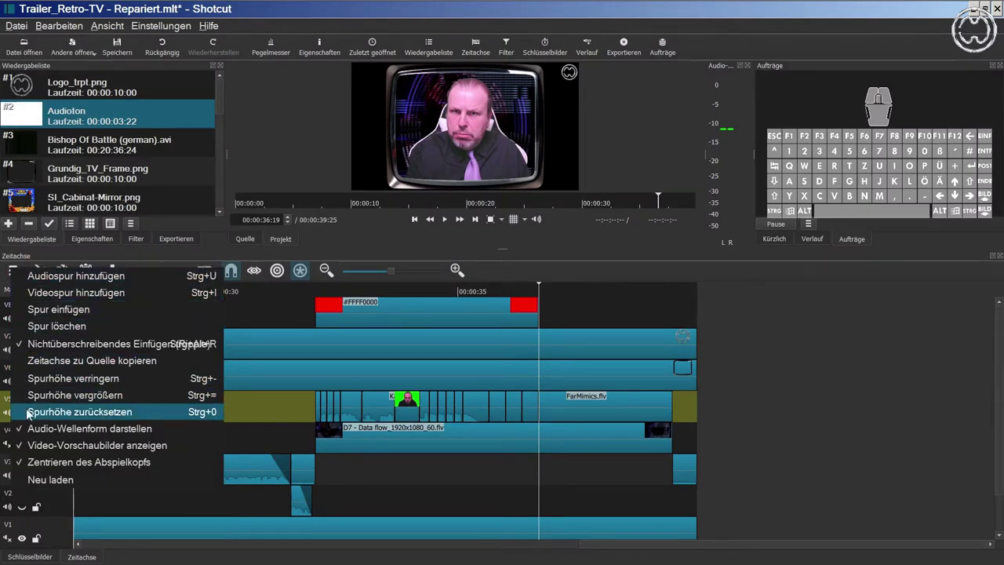
{"action": "left_click", "coordinate": [26, 463]}
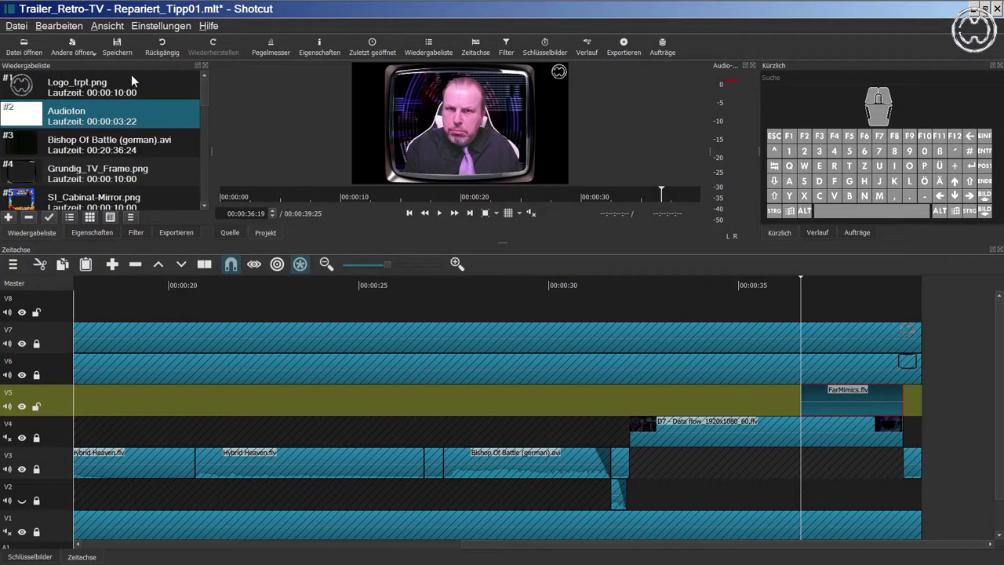
Generate a solid colour clip using pure red (#FFFF0000).
{"action": "left_click", "coordinate": [16, 26]}
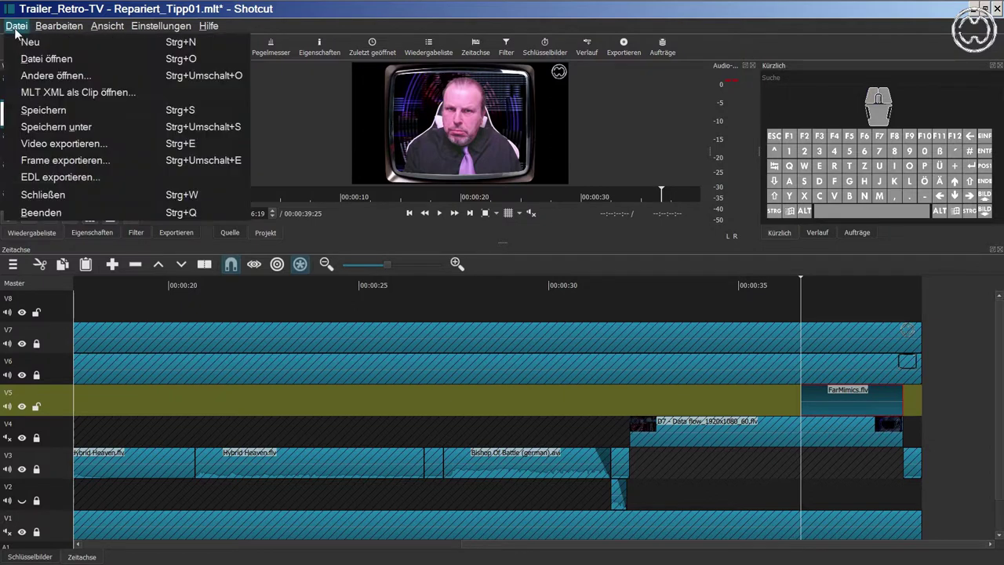
{"action": "left_click", "coordinate": [24, 75]}
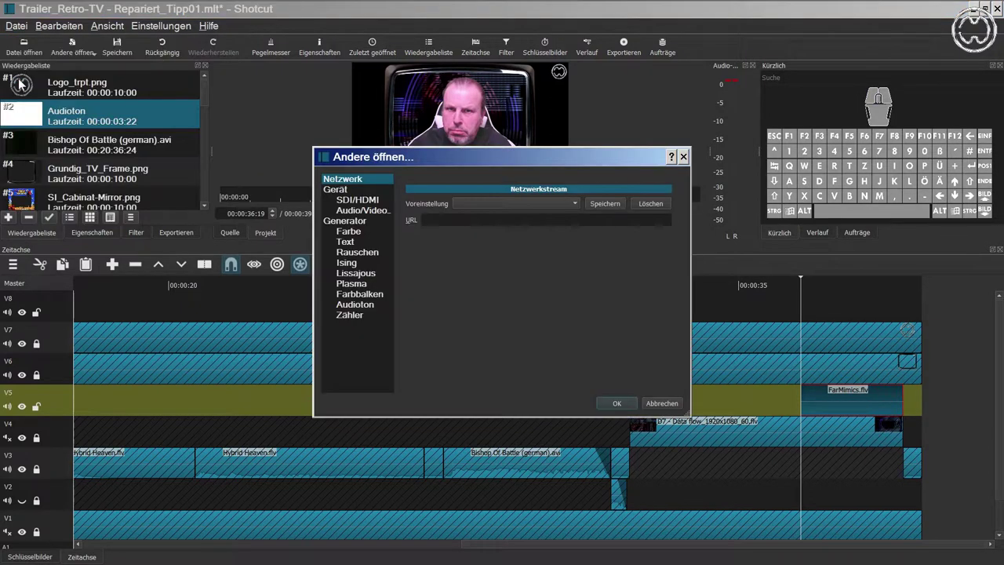
{"action": "left_click", "coordinate": [354, 232]}
{"action": "left_click", "coordinate": [424, 220]}
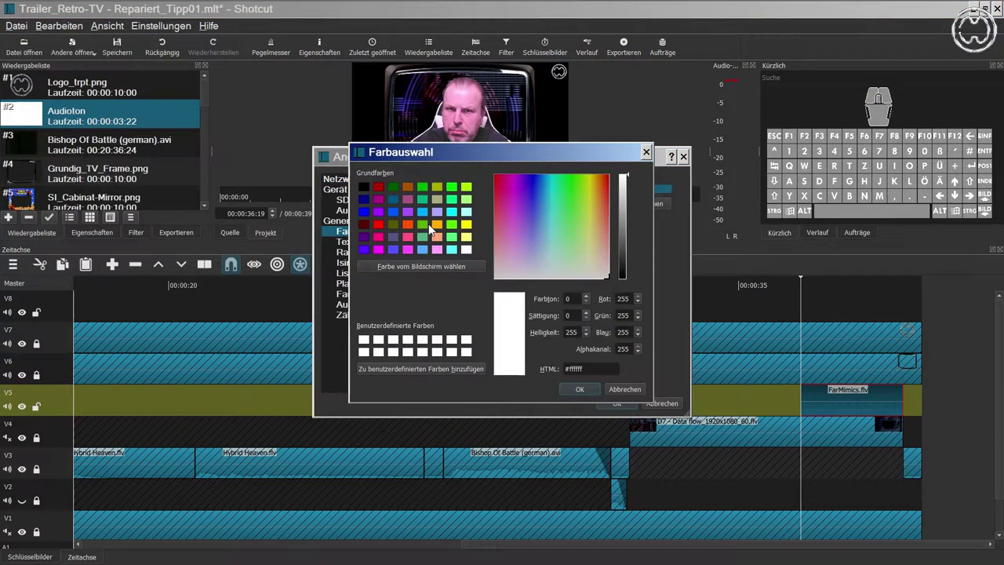
{"action": "left_click", "coordinate": [377, 223]}
{"action": "left_click", "coordinate": [578, 388]}
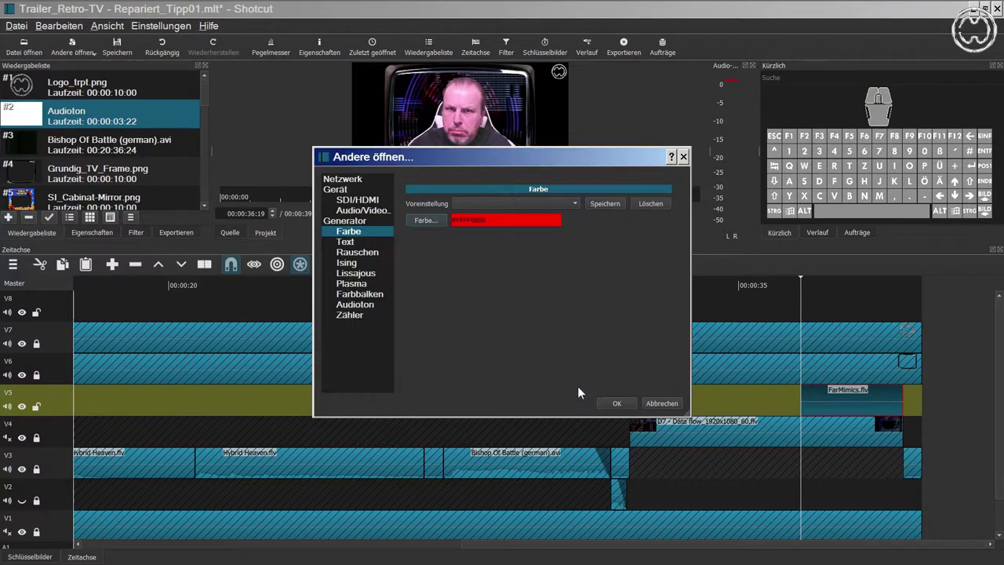
{"action": "left_click", "coordinate": [605, 402]}
Add the red clip to the playlist directly above Audioton and place it on track V8.
{"action": "left_click_drag", "start_coordinate": [494, 135], "coordinate": [95, 105]}
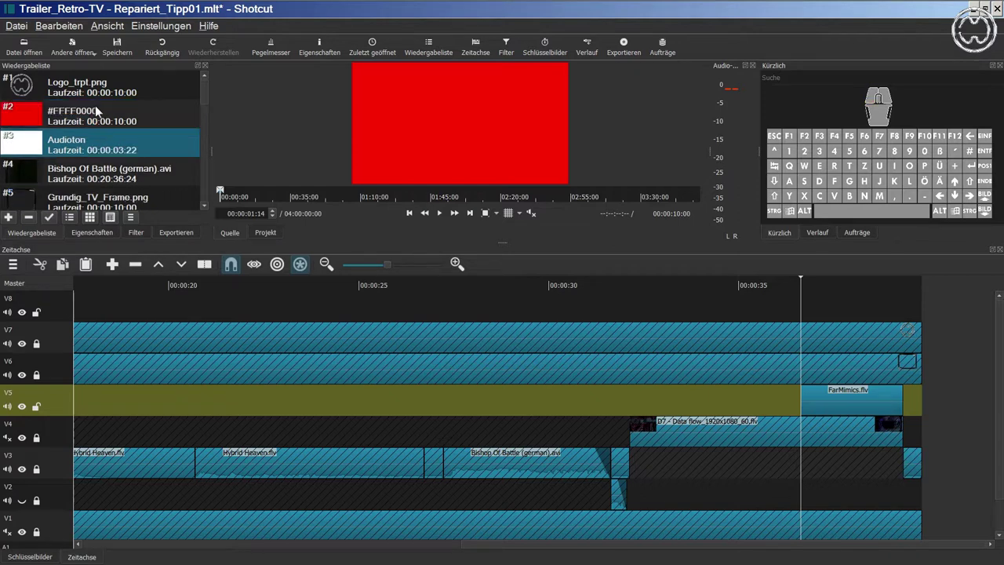
{"action": "left_click", "coordinate": [50, 117]}
{"action": "left_click_drag", "start_coordinate": [50, 122], "coordinate": [223, 308]}
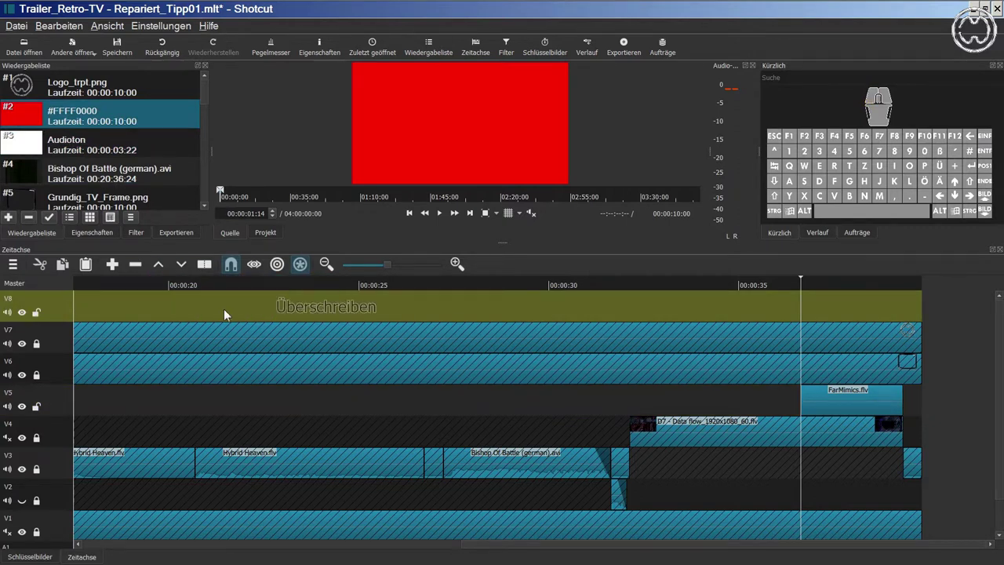
Move the red clip on V8 to start where the short V5 clips end, and check its start with the playhead at 00:00:05:21.
{"action": "left_click", "coordinate": [332, 264]}
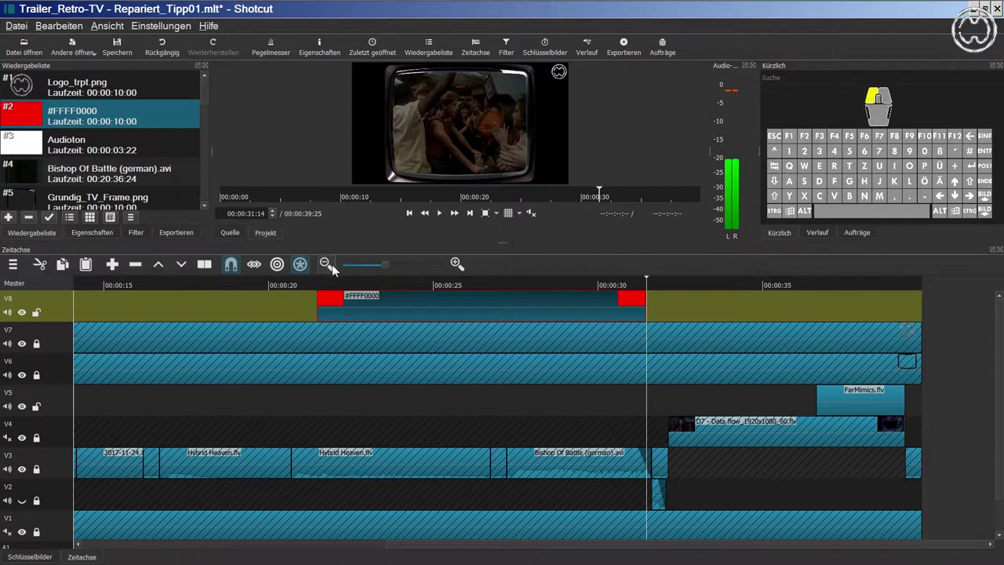
{"action": "left_click", "coordinate": [331, 265]}
{"action": "left_click", "coordinate": [332, 264]}
{"action": "left_click", "coordinate": [325, 264]}
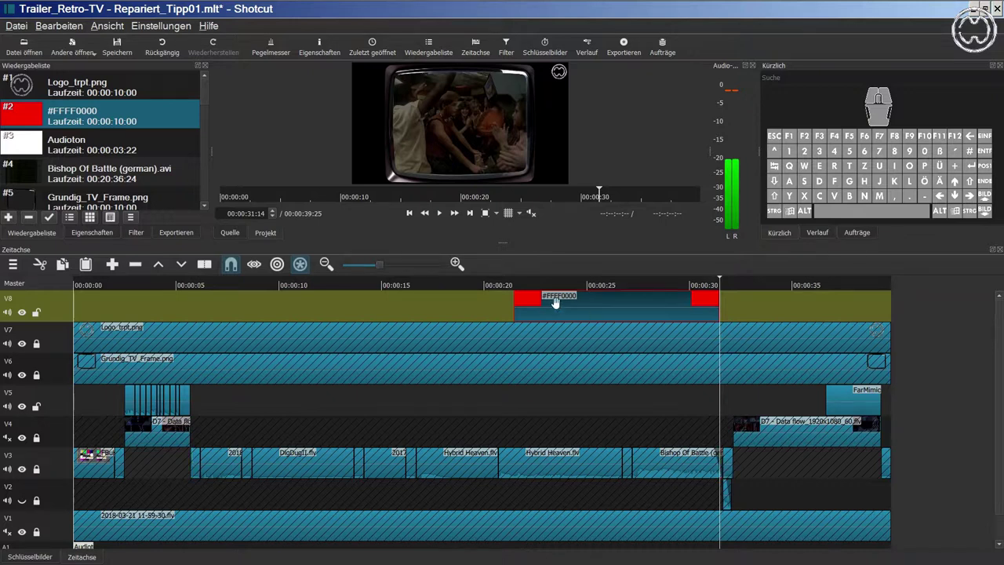
{"action": "left_click_drag", "start_coordinate": [565, 305], "coordinate": [180, 308]}
{"action": "left_click", "coordinate": [179, 286]}
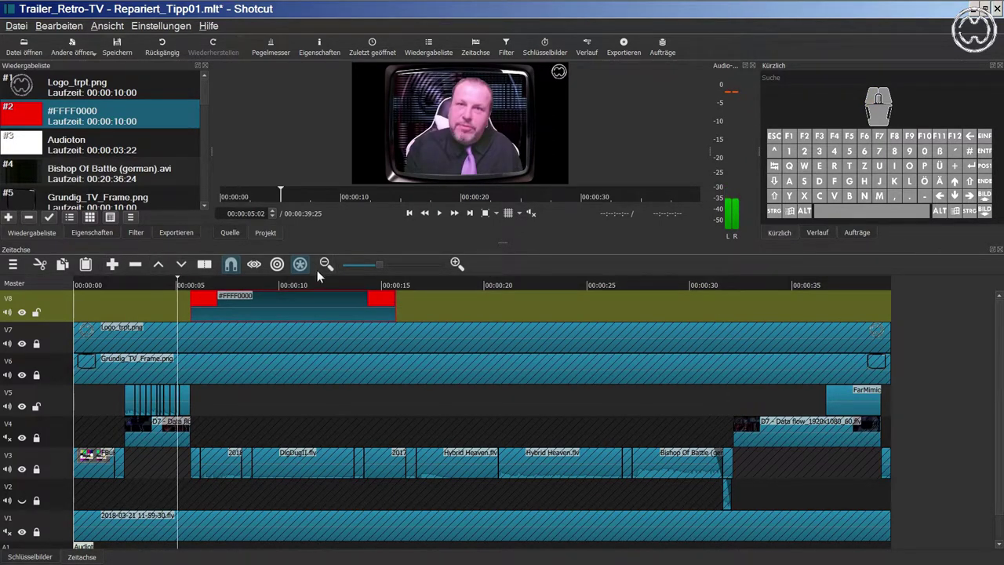
{"action": "left_click", "coordinate": [471, 212]}
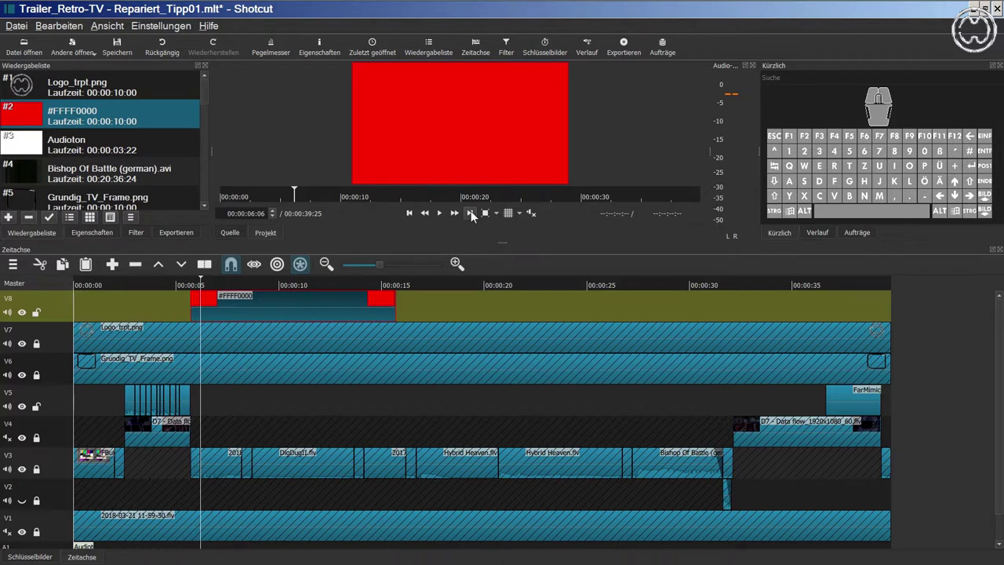
{"action": "left_click", "coordinate": [410, 214]}
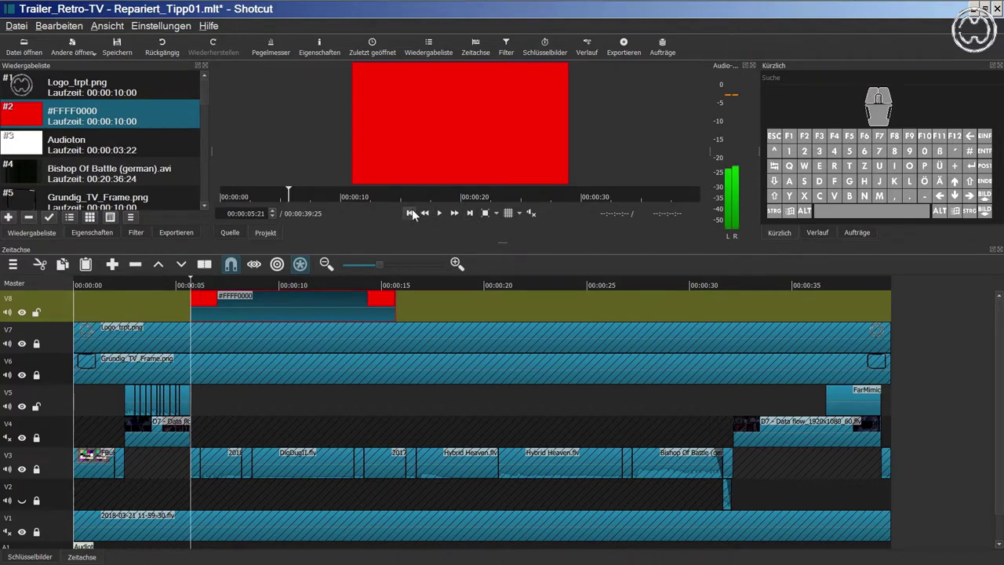
{"action": "left_click", "coordinate": [410, 214]}
{"action": "left_click", "coordinate": [470, 213]}
Extend the end of the red clip on V8 to the end of Bishop Of Battle on V3, at 00:00:31:19.
{"action": "left_click_drag", "start_coordinate": [394, 310], "coordinate": [722, 438]}
{"action": "left_click", "coordinate": [664, 284]}
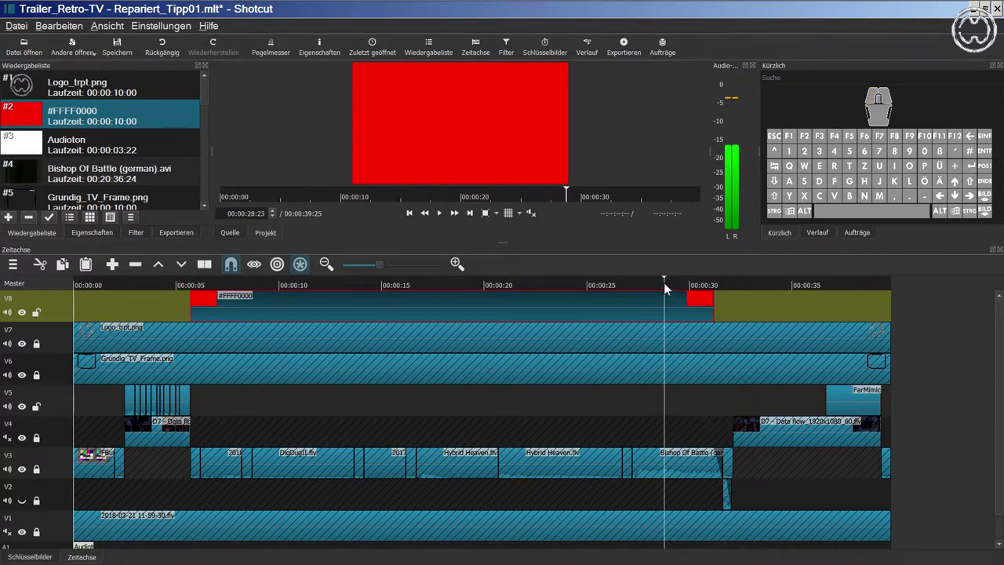
{"action": "left_click", "coordinate": [469, 212]}
{"action": "left_click", "coordinate": [469, 212]}
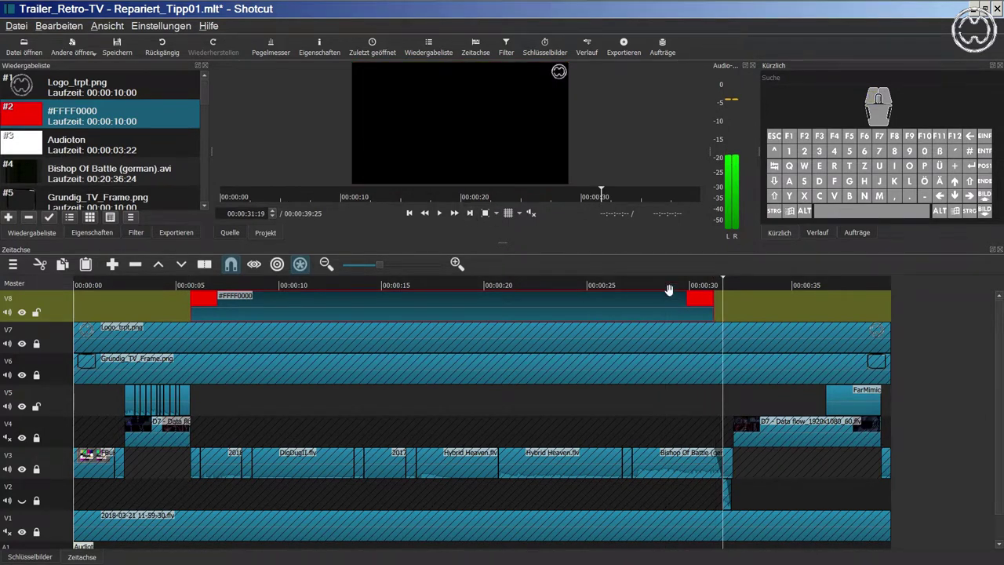
{"action": "left_click_drag", "start_coordinate": [718, 316], "coordinate": [728, 315]}
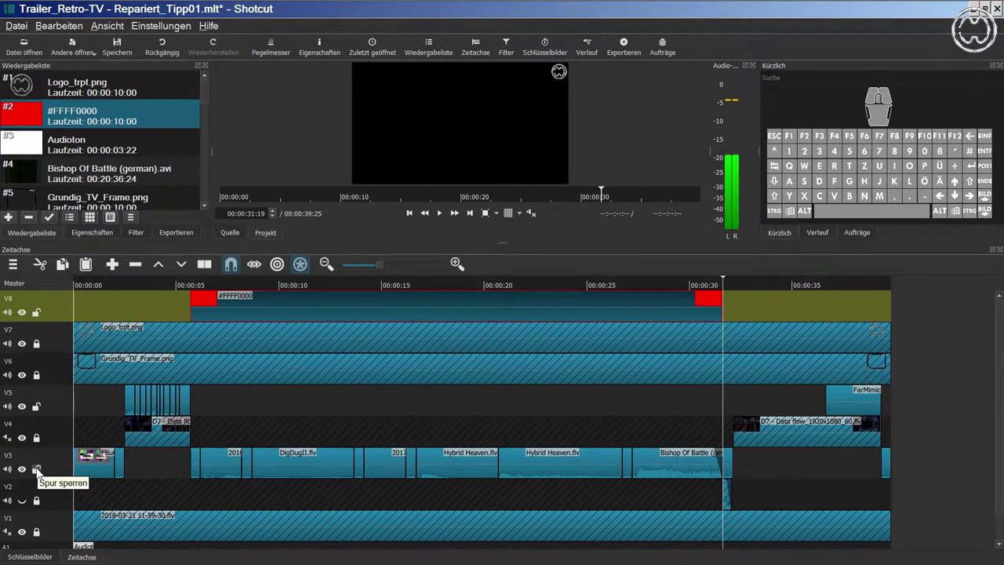
Unlock V3 and lock V5, then remove the red clip from V8 with ripple.
{"action": "left_click", "coordinate": [36, 407]}
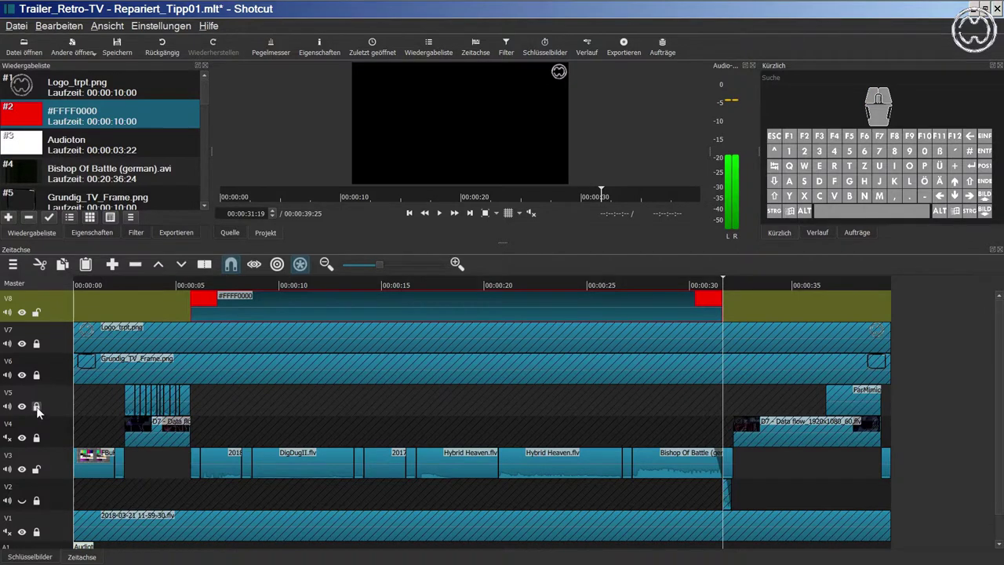
{"action": "left_click", "coordinate": [745, 449]}
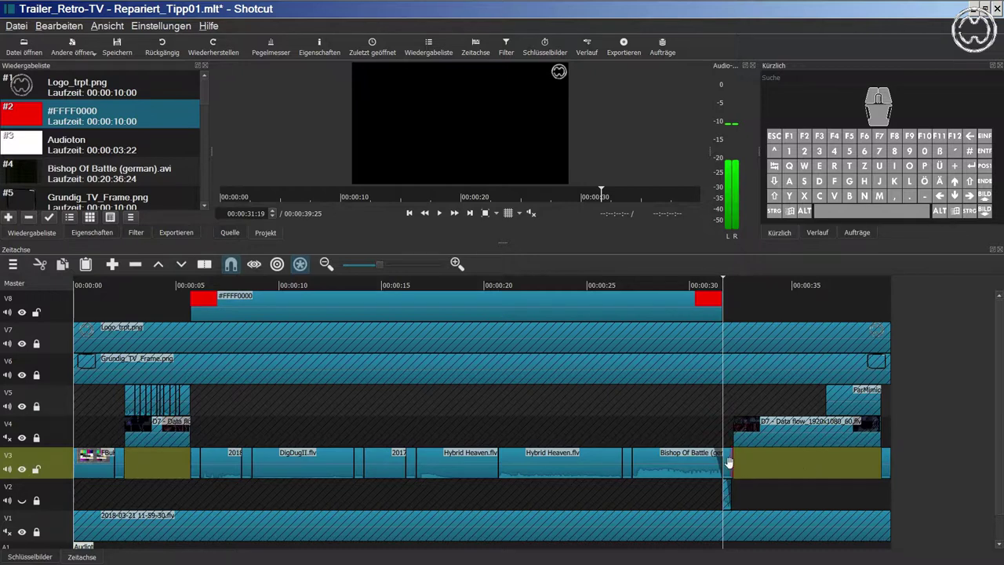
{"action": "right_click", "coordinate": [520, 301]}
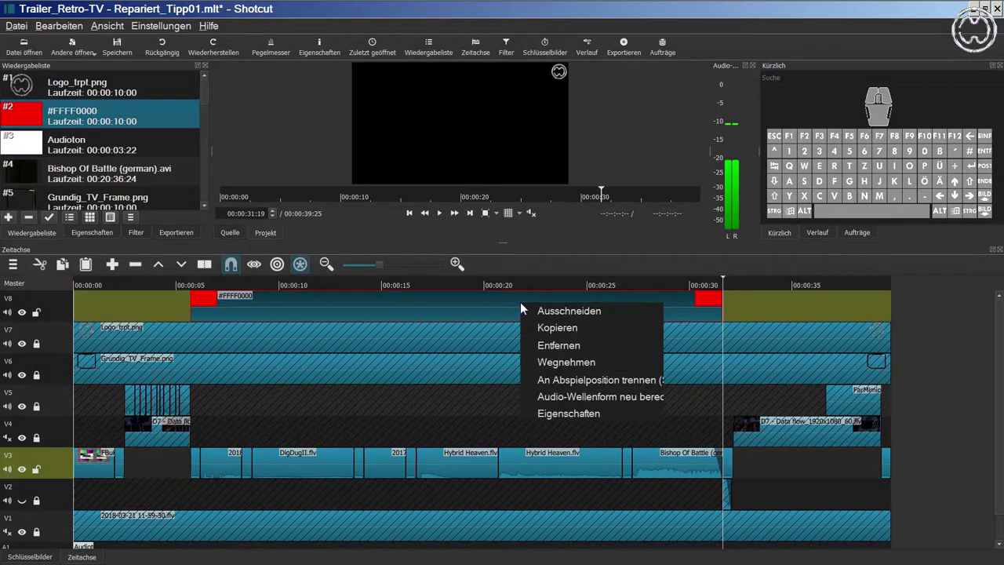
{"action": "left_click", "coordinate": [540, 348]}
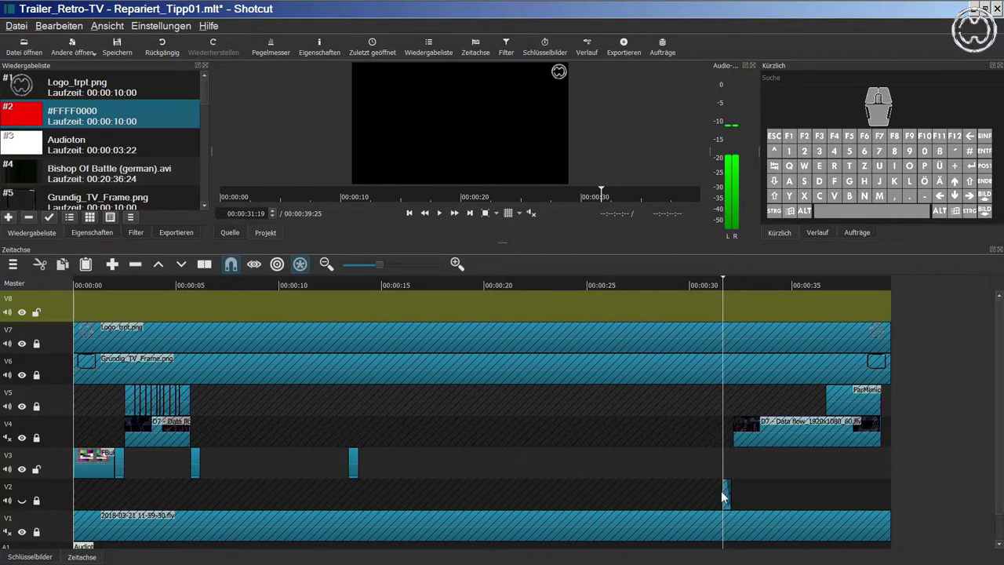
Turn on ripple editing and move the remaining shifted clips on V3 back so the first one starts at the playhead, 00:00:31:19.
{"action": "left_click", "coordinate": [277, 265]}
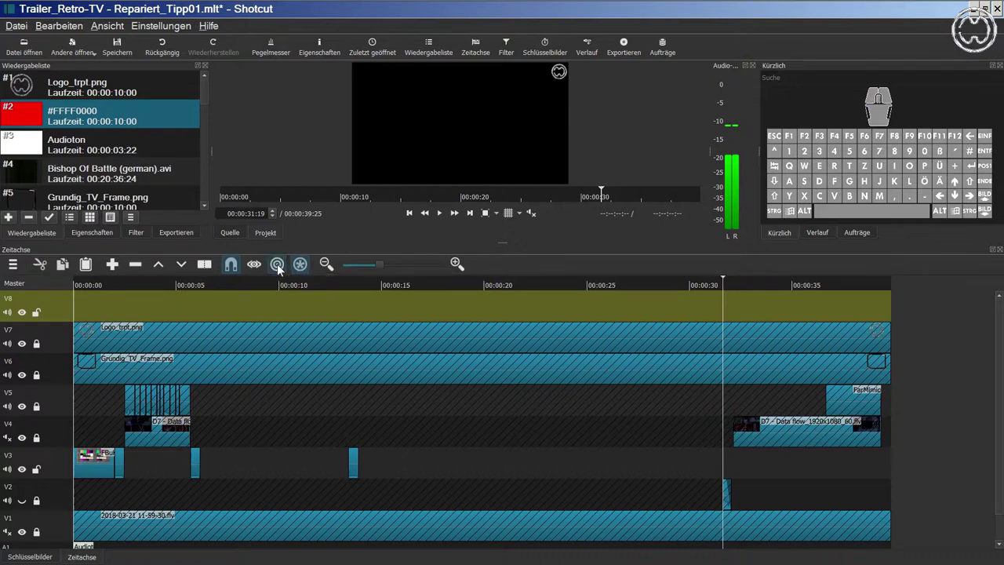
{"action": "left_click", "coordinate": [194, 464]}
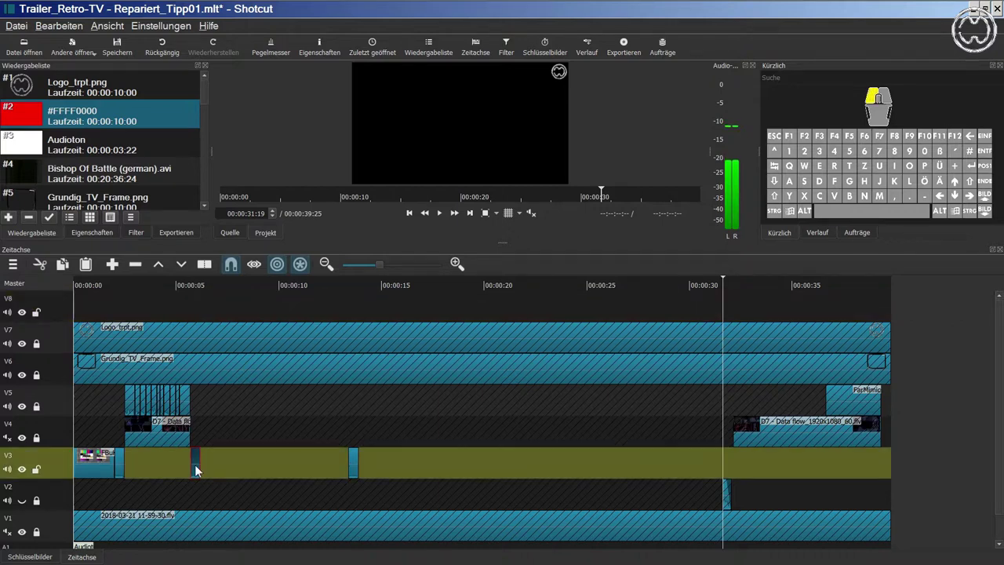
{"action": "left_click_drag", "start_coordinate": [228, 465], "coordinate": [348, 467]}
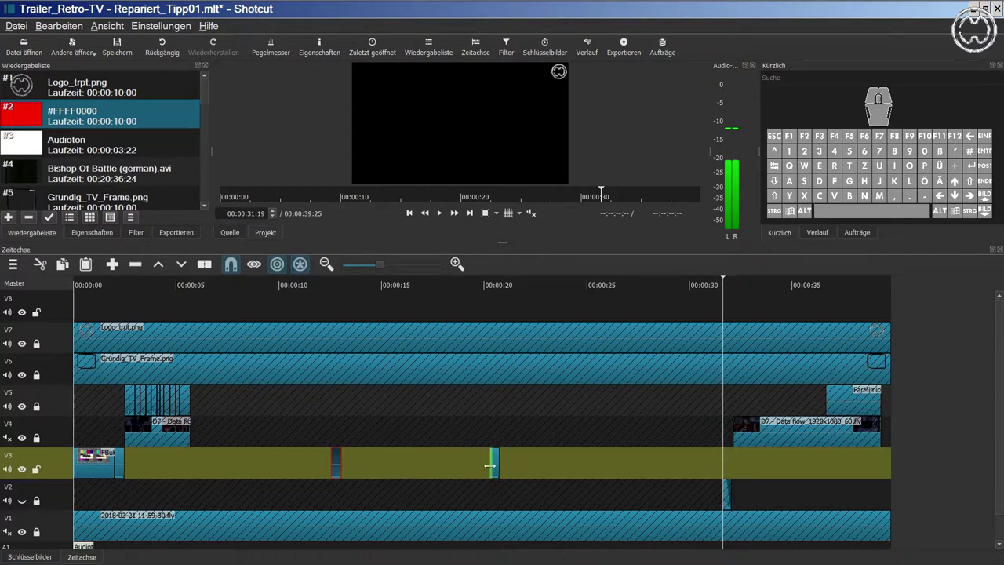
{"action": "left_click_drag", "start_coordinate": [335, 466], "coordinate": [515, 465]}
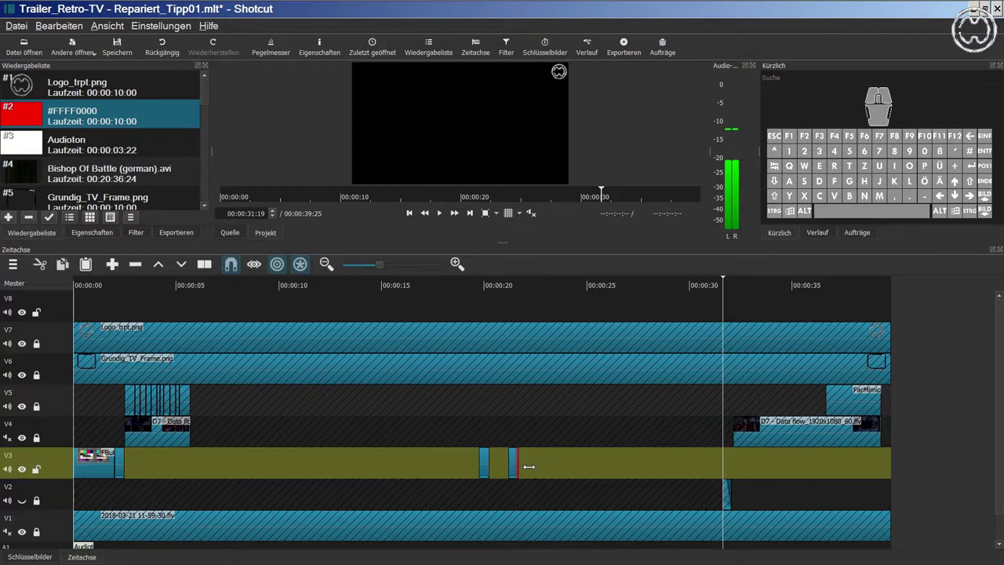
{"action": "left_click", "coordinate": [158, 52]}
{"action": "left_click_drag", "start_coordinate": [335, 461], "coordinate": [554, 473]}
{"action": "left_click_drag", "start_coordinate": [482, 463], "coordinate": [735, 466]}
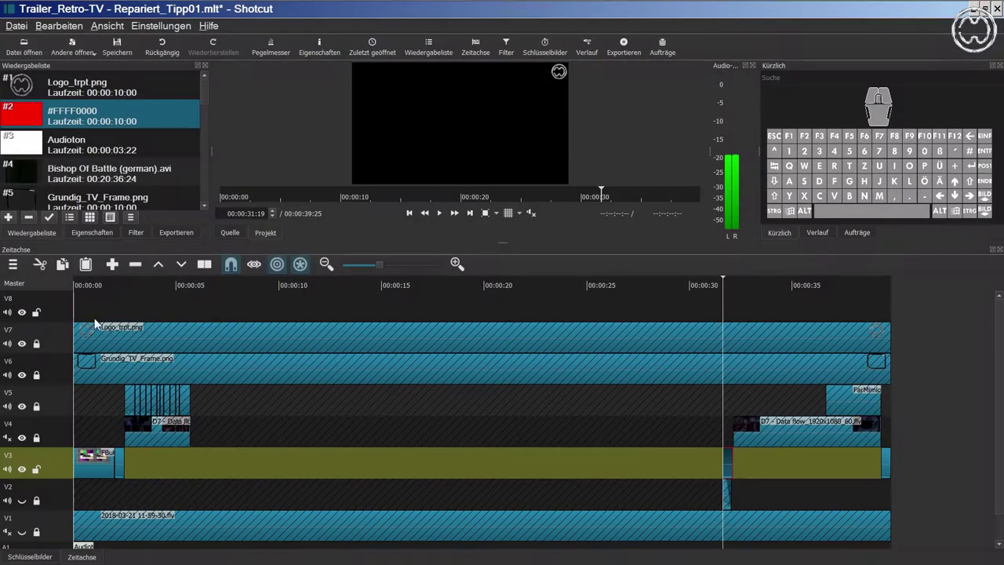
Play the edited project from about 00:00:02, just before the short clips on V5.
{"action": "left_click", "coordinate": [119, 283]}
{"action": "left_click", "coordinate": [439, 213]}
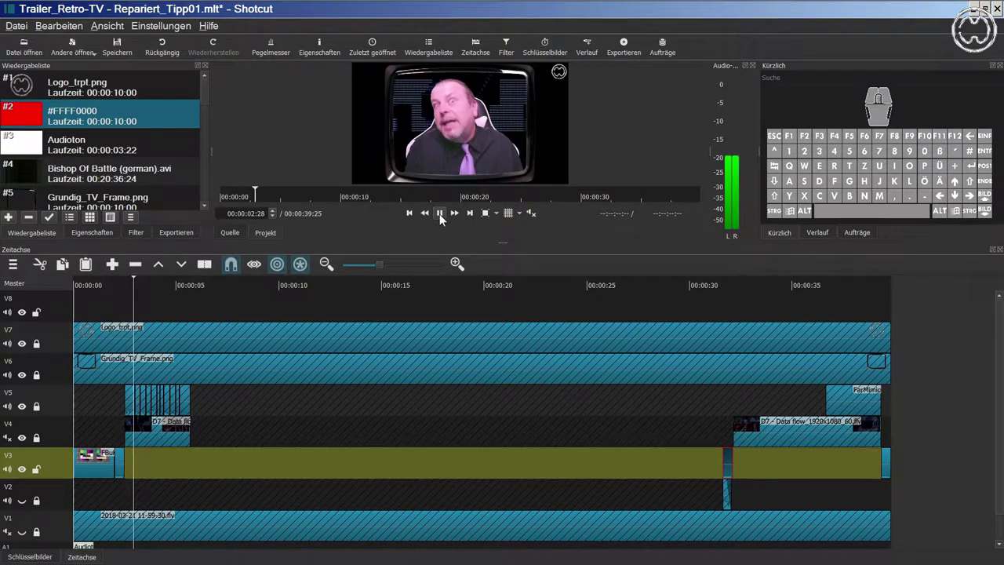